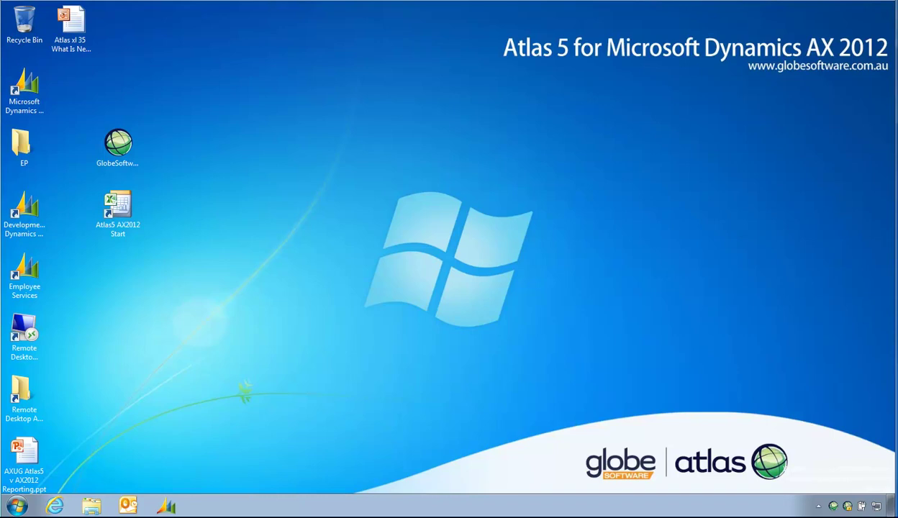
- Launch Microsoft Excel 2010 from the Windows Start menu
{"action": "left_click", "coordinate": [15, 506]}
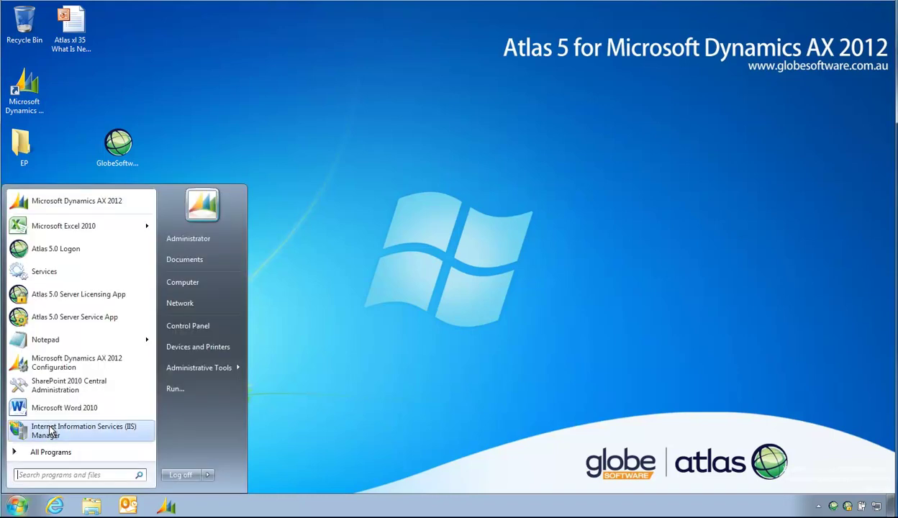
{"action": "left_click", "coordinate": [76, 225]}
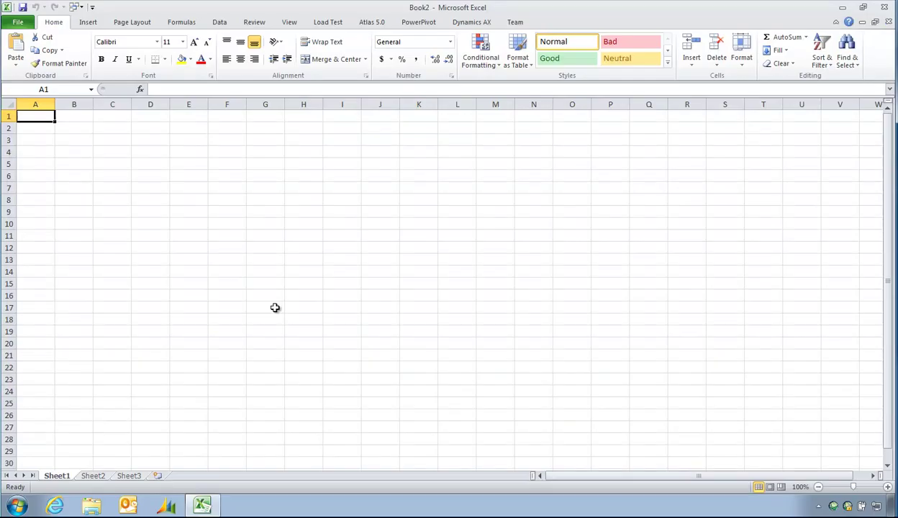
- Review the Dynamics AX connection settings and accept legal entity ceu - Contoso Entertainment Systems (West)
{"action": "left_click", "coordinate": [99, 151]}
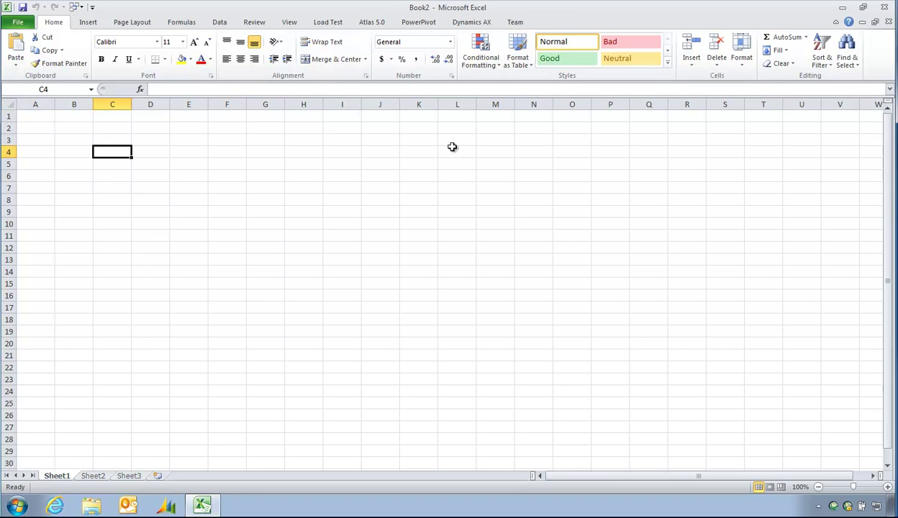
{"action": "left_click", "coordinate": [471, 23]}
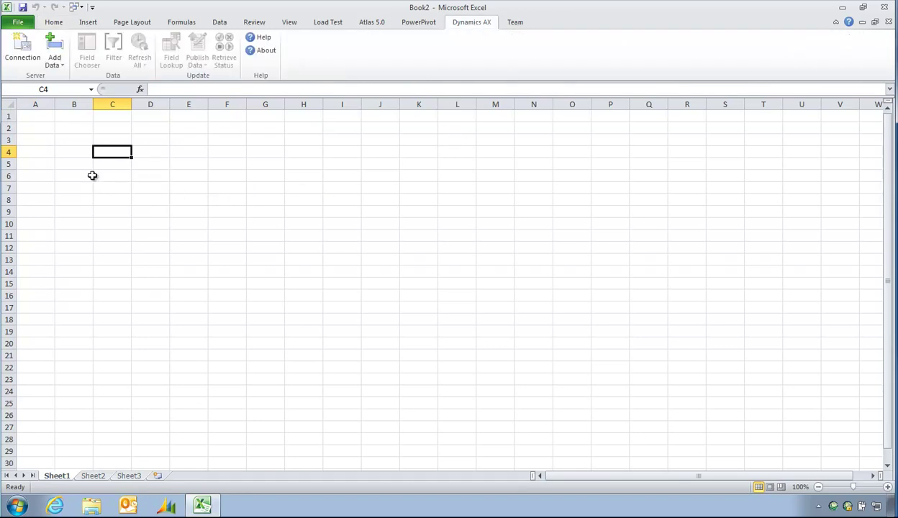
{"action": "left_click", "coordinate": [25, 57]}
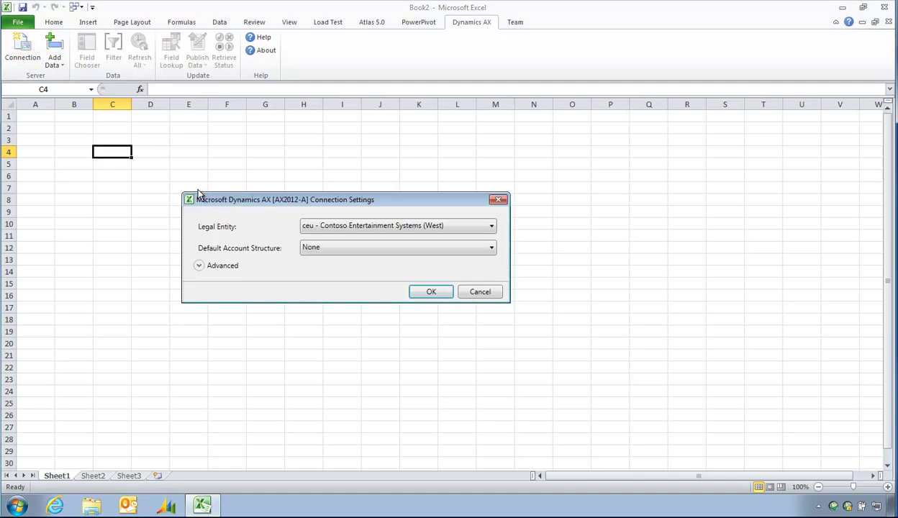
{"action": "left_click_drag", "start_coordinate": [224, 201], "coordinate": [203, 206]}
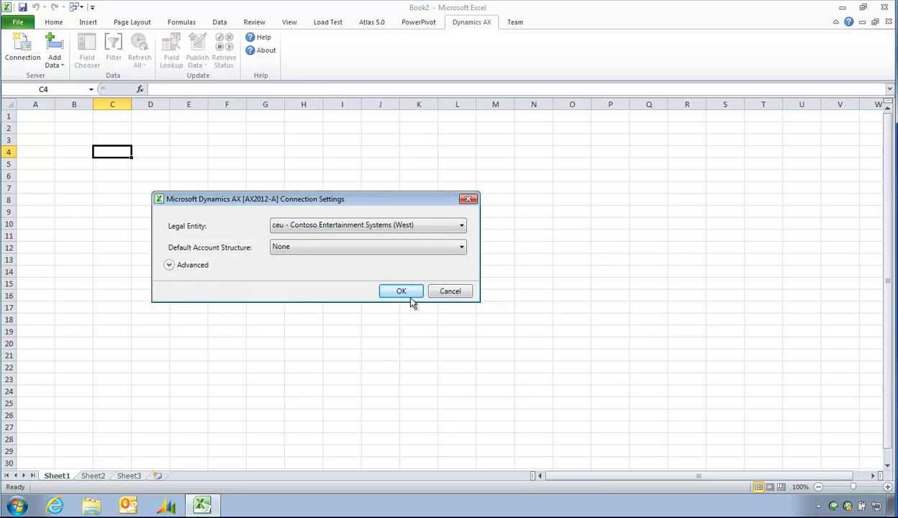
{"action": "left_click", "coordinate": [169, 266]}
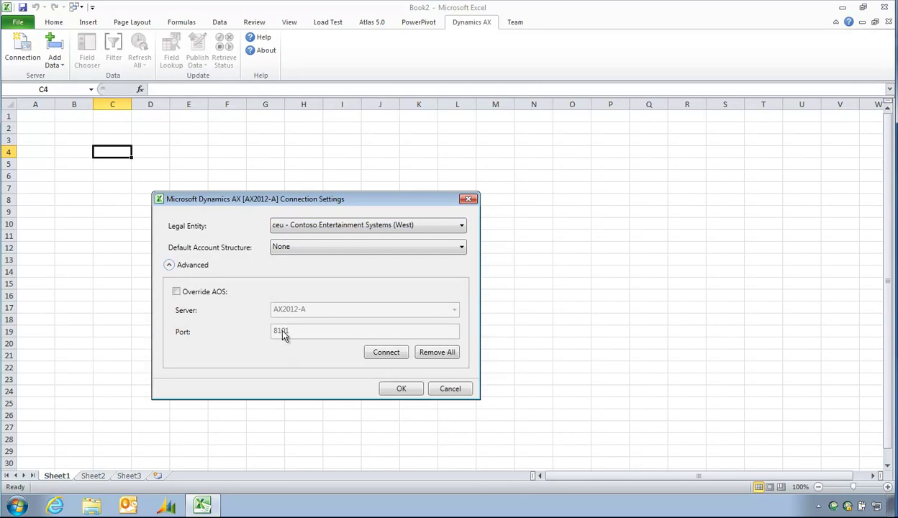
{"action": "left_click", "coordinate": [170, 266]}
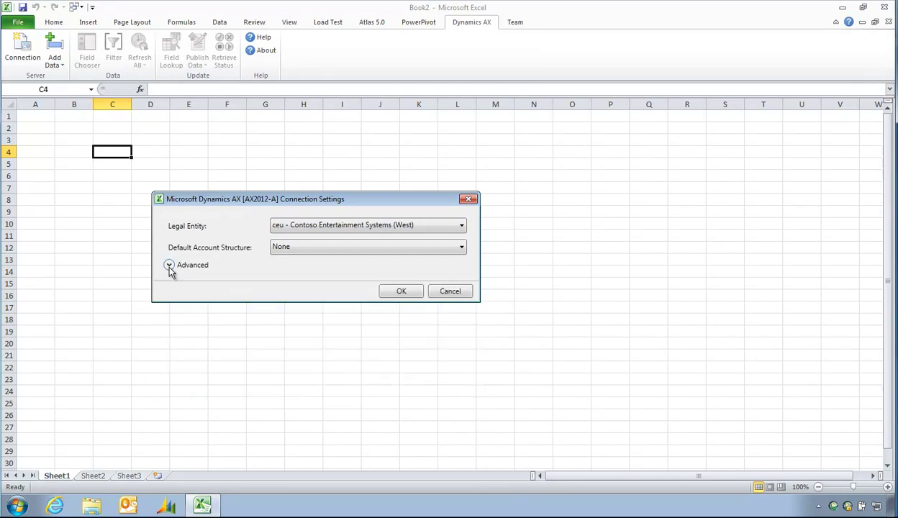
{"action": "left_click", "coordinate": [394, 292]}
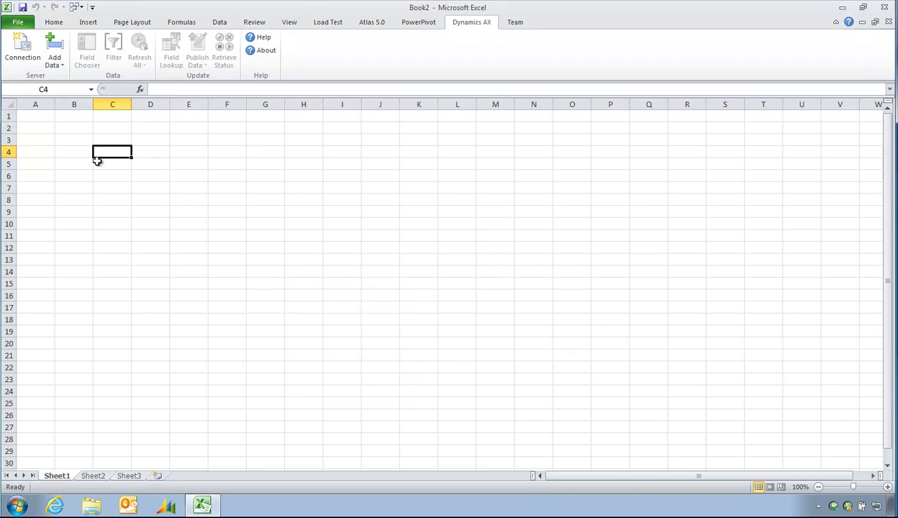
{"action": "left_click", "coordinate": [55, 63]}
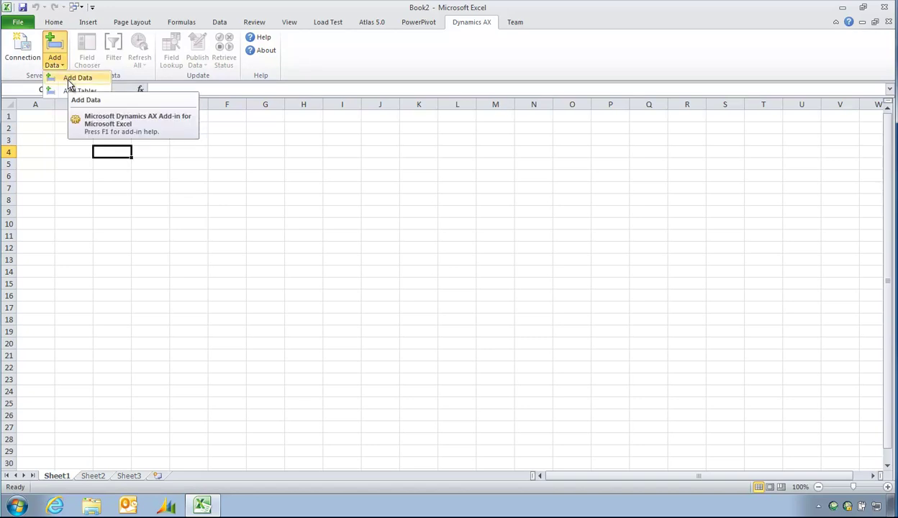
{"action": "left_click", "coordinate": [70, 77]}
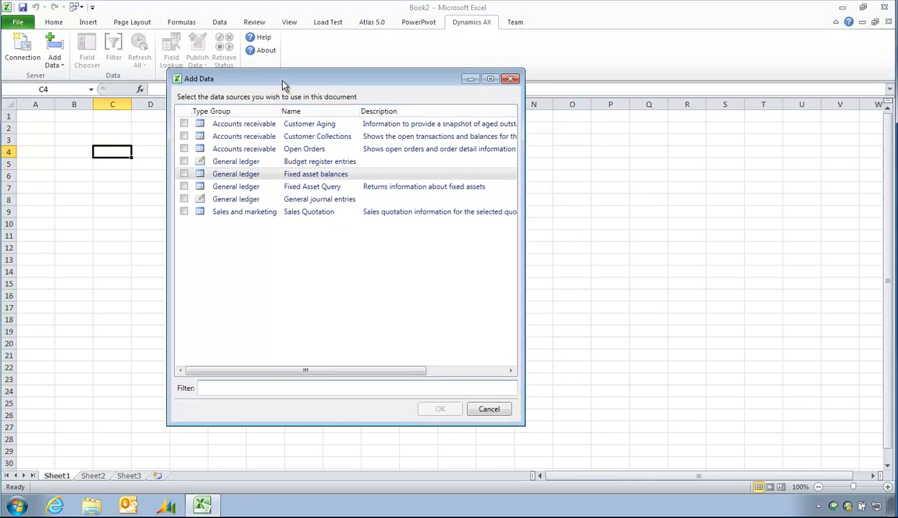
{"action": "left_click_drag", "start_coordinate": [282, 82], "coordinate": [302, 98]}
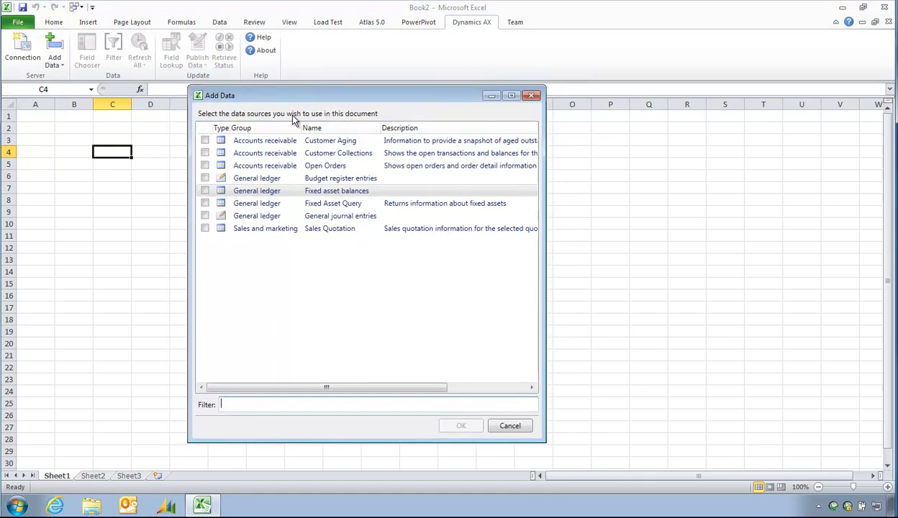
{"action": "left_click", "coordinate": [333, 141]}
{"action": "left_click_drag", "start_coordinate": [342, 128], "coordinate": [307, 126]}
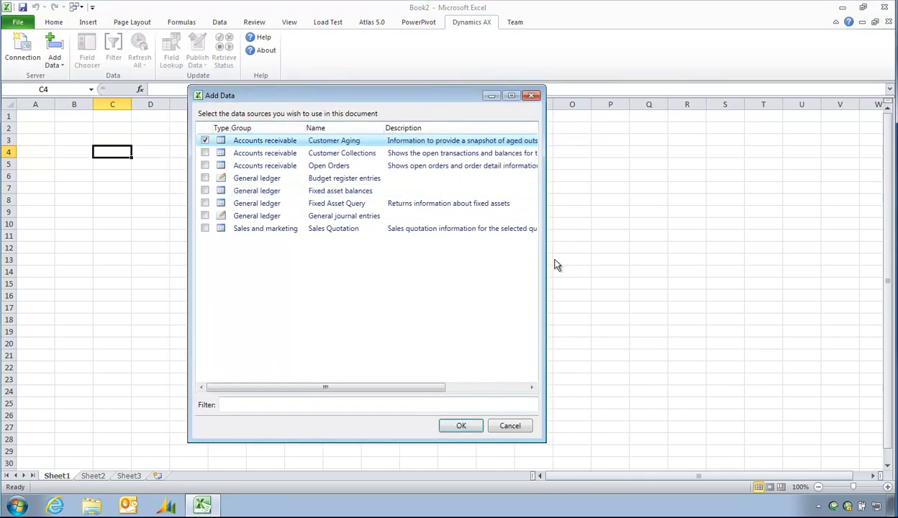
{"action": "left_click_drag", "start_coordinate": [545, 253], "coordinate": [631, 267]}
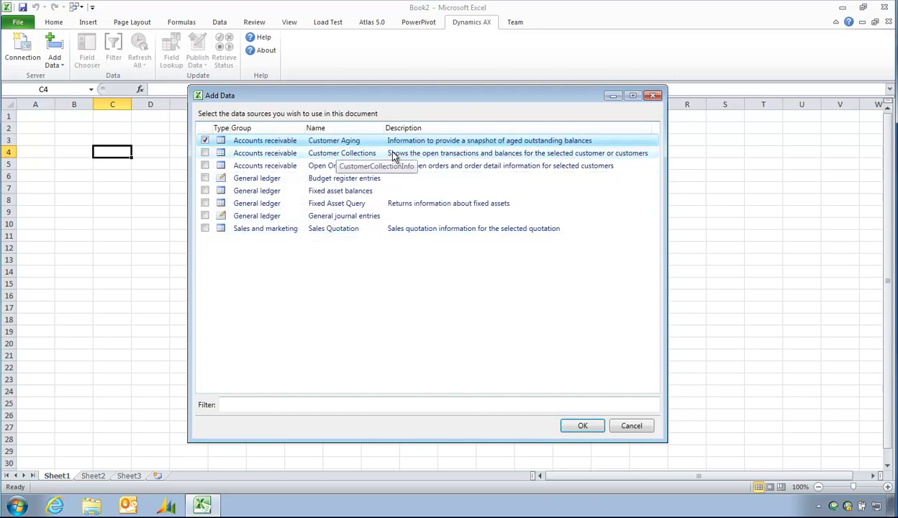
{"action": "left_click", "coordinate": [288, 165]}
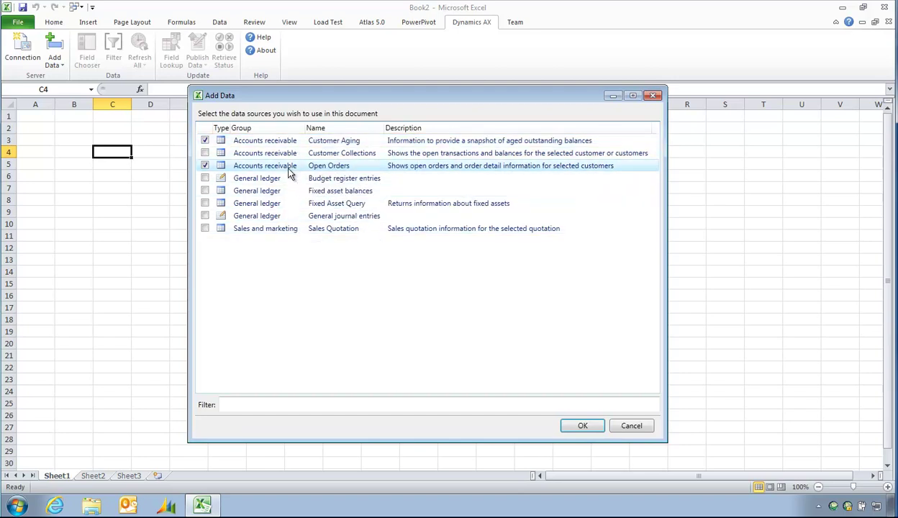
{"action": "left_click", "coordinate": [286, 153]}
{"action": "left_click", "coordinate": [287, 144]}
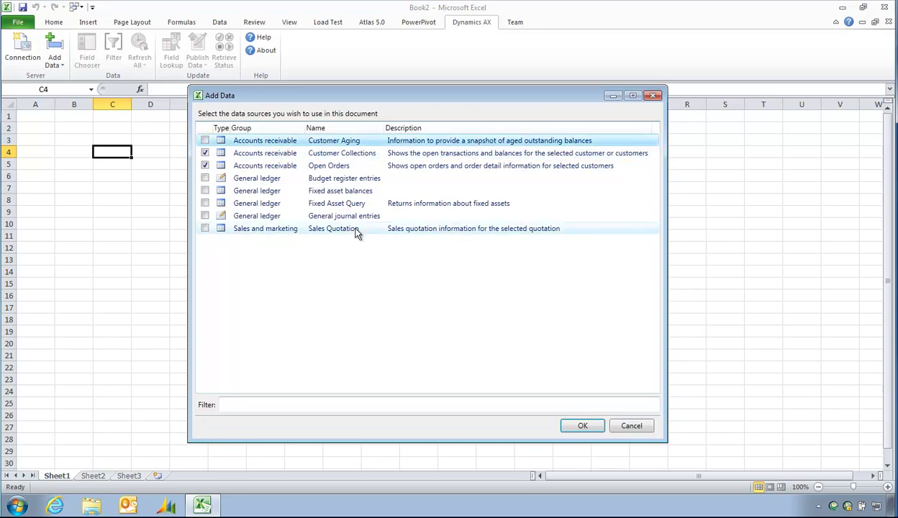
{"action": "left_click", "coordinate": [630, 426]}
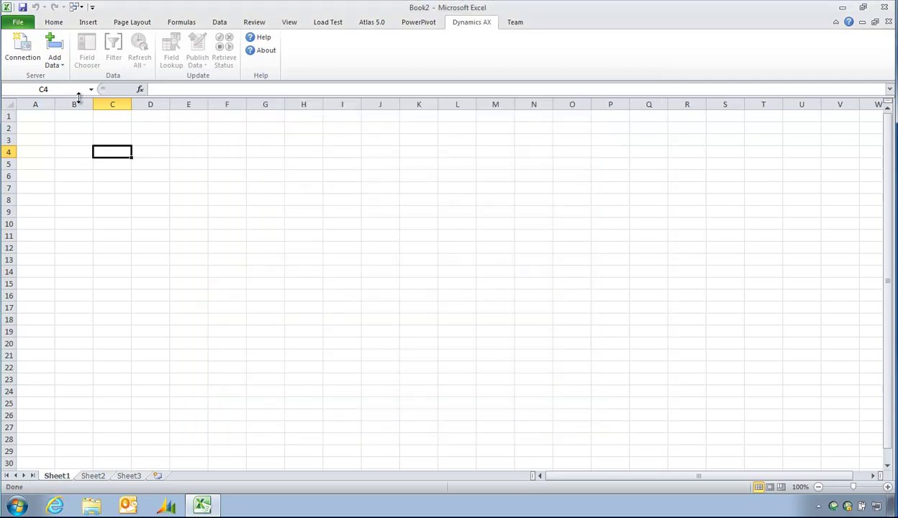
{"action": "left_click", "coordinate": [61, 65]}
{"action": "left_click", "coordinate": [70, 90]}
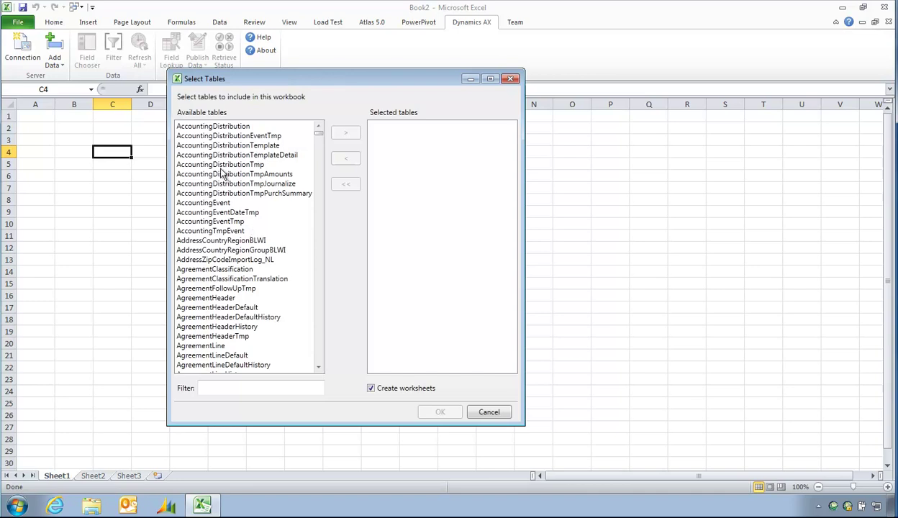
{"action": "left_click", "coordinate": [227, 231]}
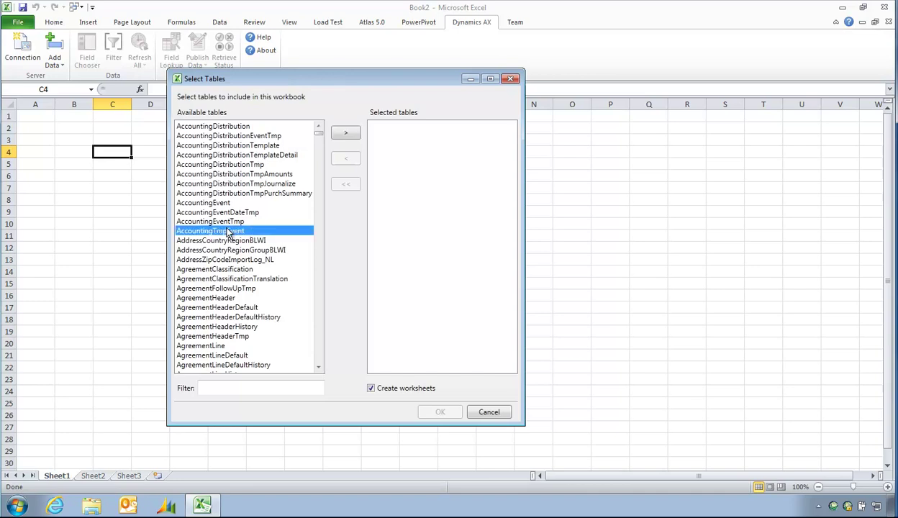
{"action": "type", "text": "custtrans"}
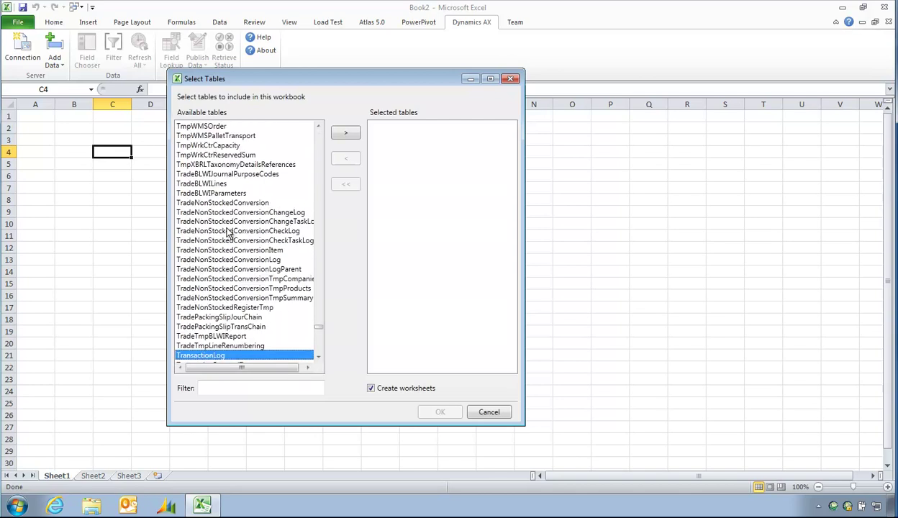
{"action": "type", "text": "custtrans"}
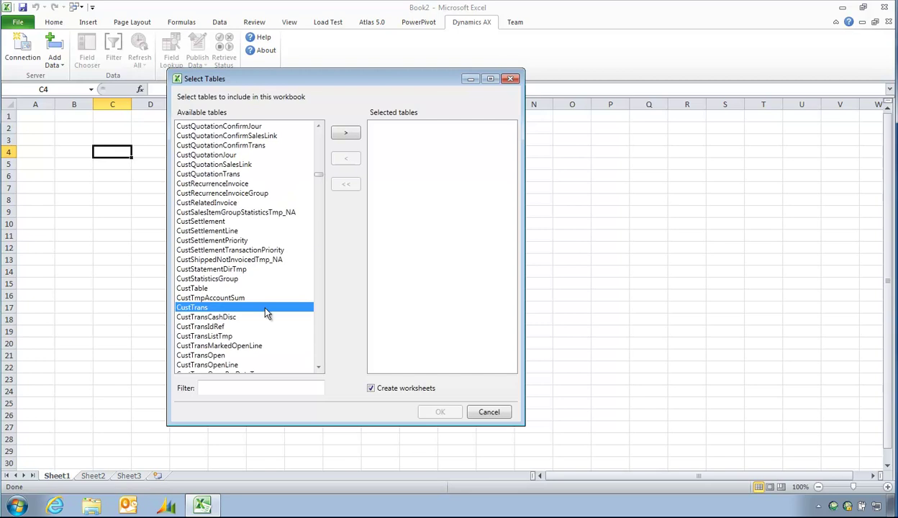
{"action": "scroll", "coordinate": [265, 313], "scroll_direction": "down", "scroll_amount": 2}
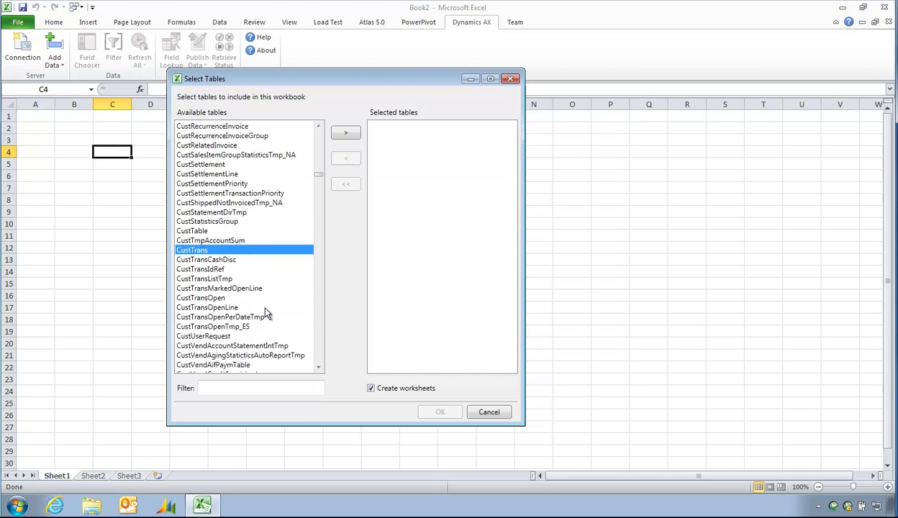
{"action": "left_click", "coordinate": [343, 136]}
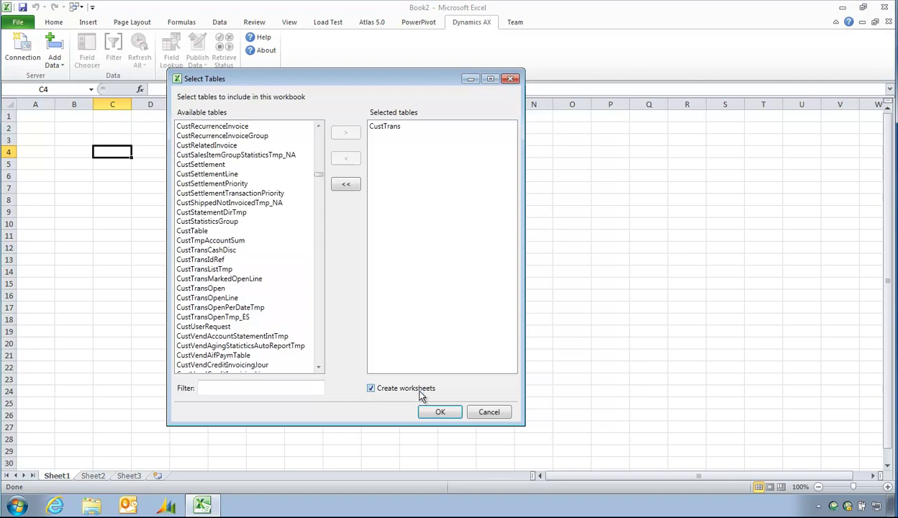
{"action": "left_click", "coordinate": [438, 414]}
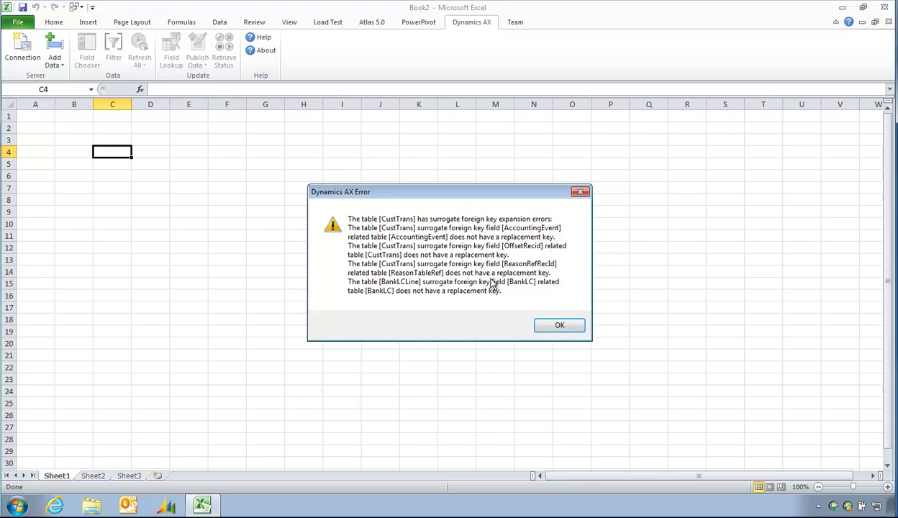
{"action": "left_click", "coordinate": [560, 326]}
{"action": "left_click", "coordinate": [124, 202]}
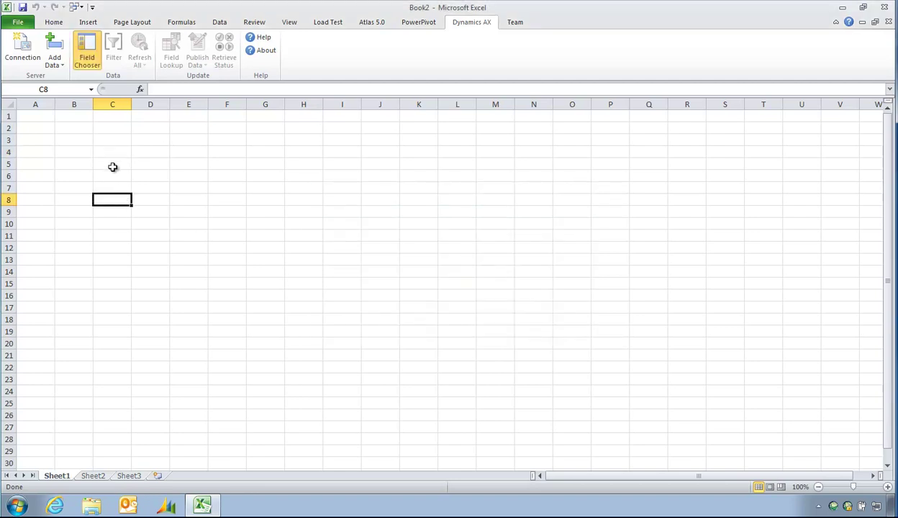
{"action": "left_click", "coordinate": [112, 164]}
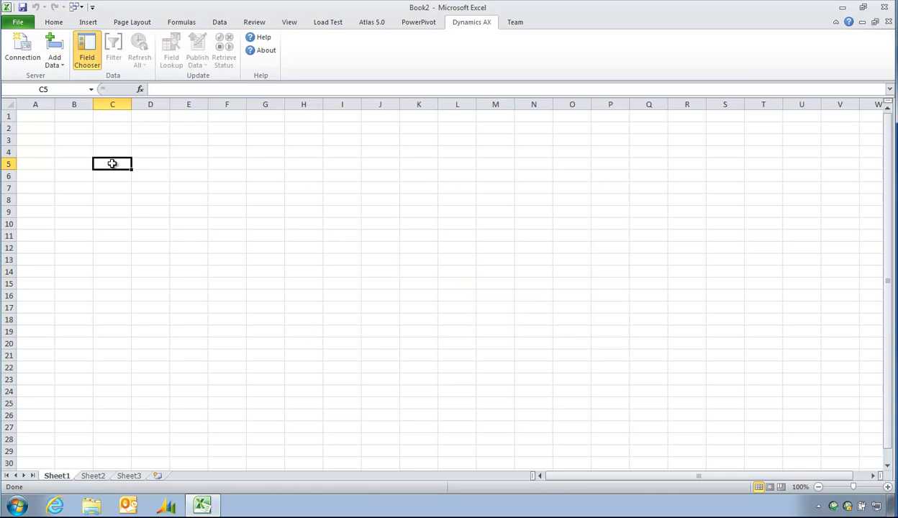
- In the Dynamics AX AOT, expand Data Dictionary > Views and jump to the 'cust' views
{"action": "left_click", "coordinate": [170, 494]}
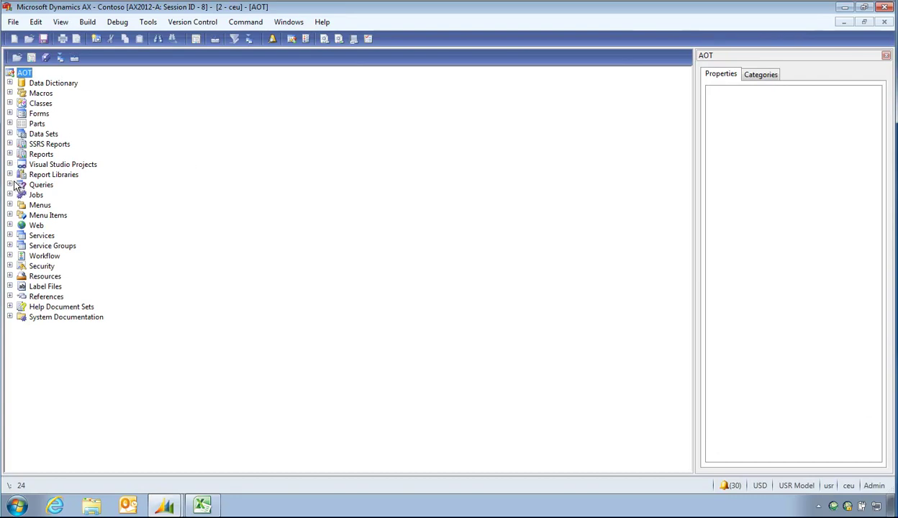
{"action": "left_click", "coordinate": [10, 185]}
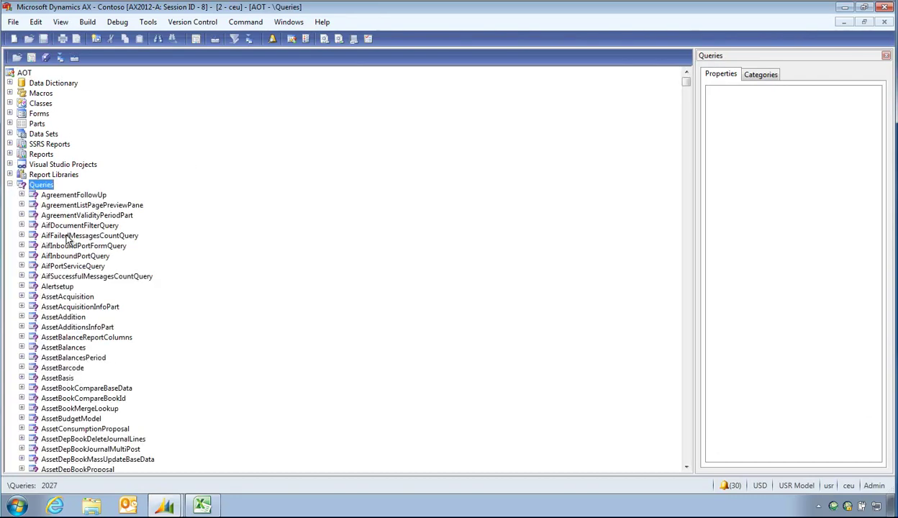
{"action": "left_click", "coordinate": [10, 83]}
{"action": "left_click", "coordinate": [21, 112]}
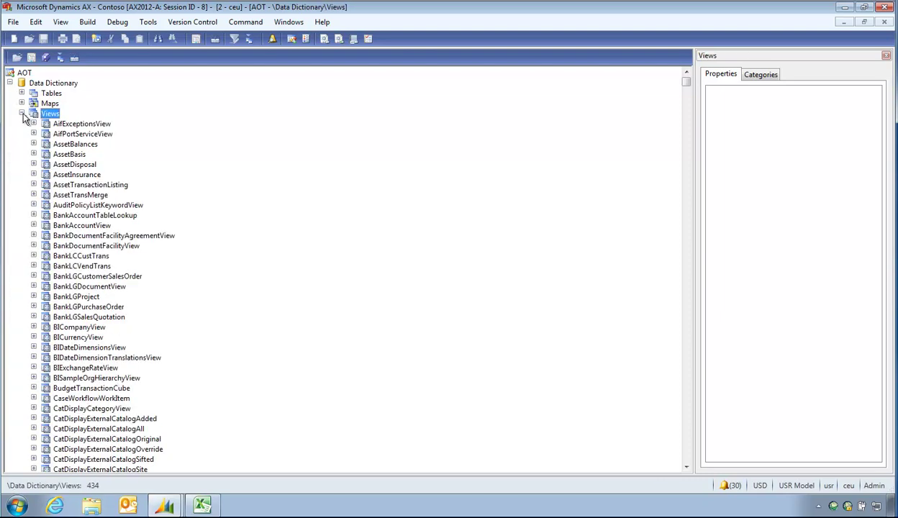
{"action": "left_click", "coordinate": [61, 135]}
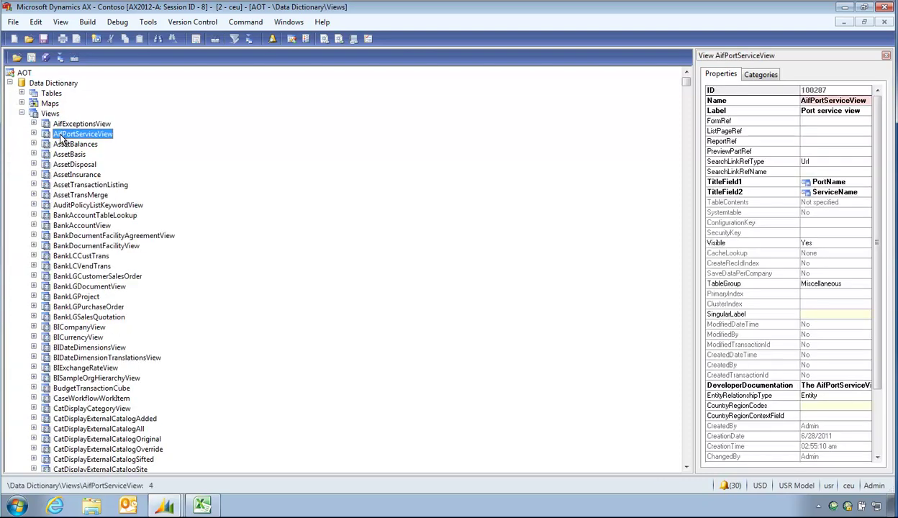
{"action": "type", "text": "cust"}
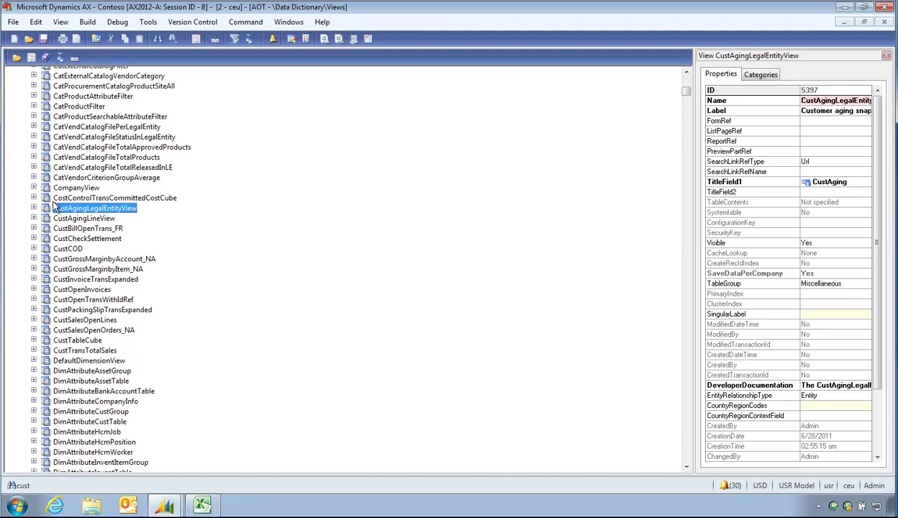
{"action": "scroll", "coordinate": [59, 260], "scroll_direction": "down", "scroll_amount": 1}
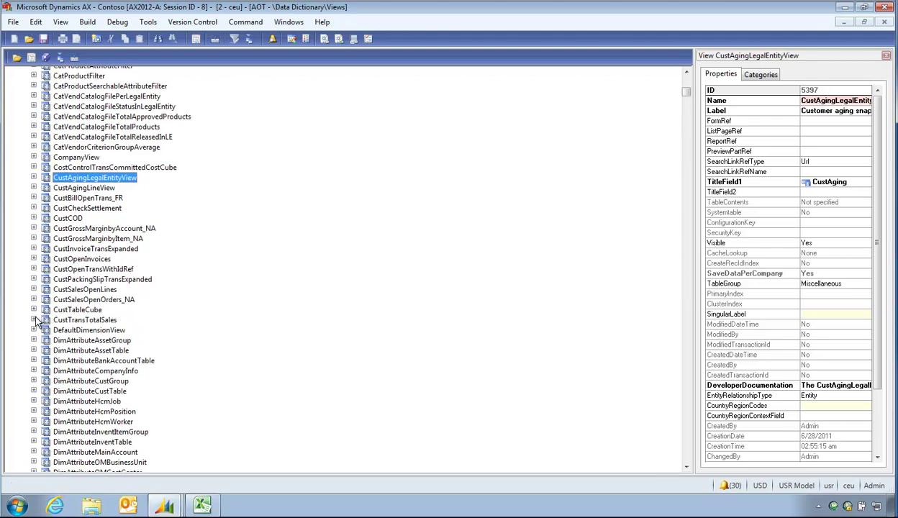
- Inspect the CustTableCube view's fields, then collapse it and the Views list
{"action": "left_click", "coordinate": [33, 310]}
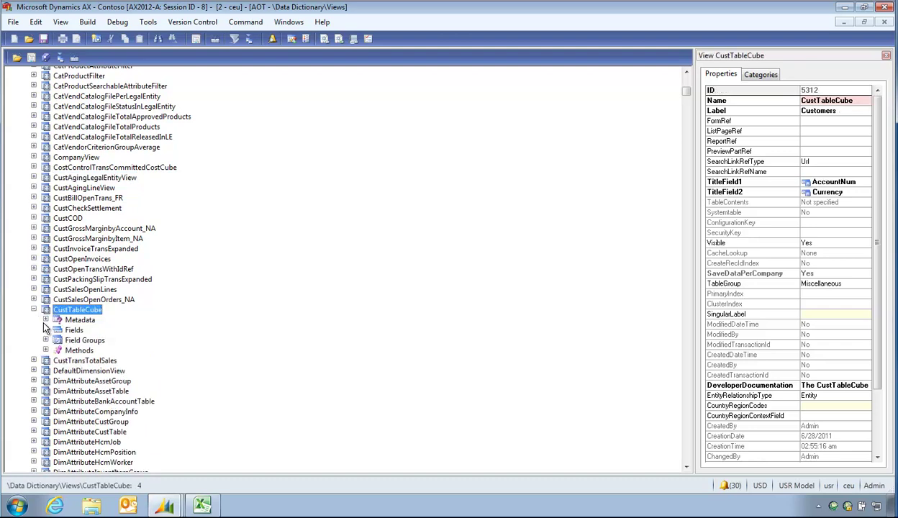
{"action": "left_click", "coordinate": [45, 329]}
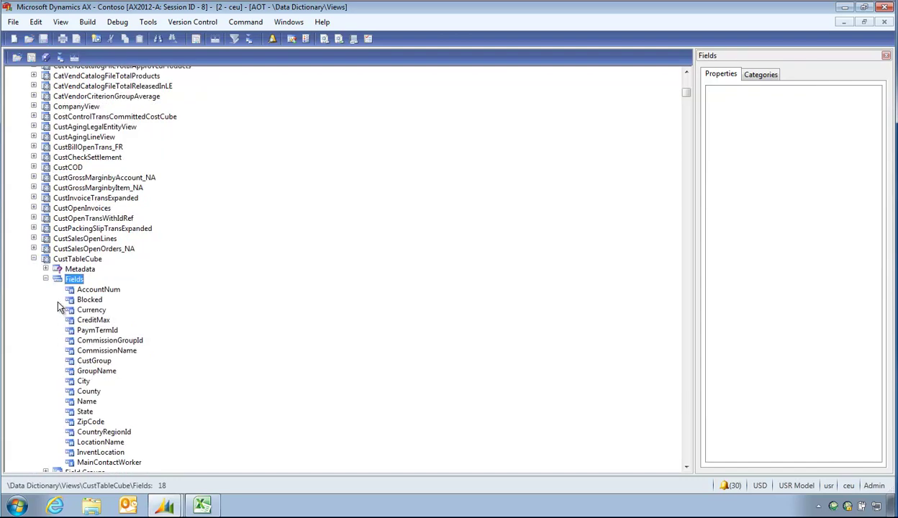
{"action": "left_click", "coordinate": [45, 280]}
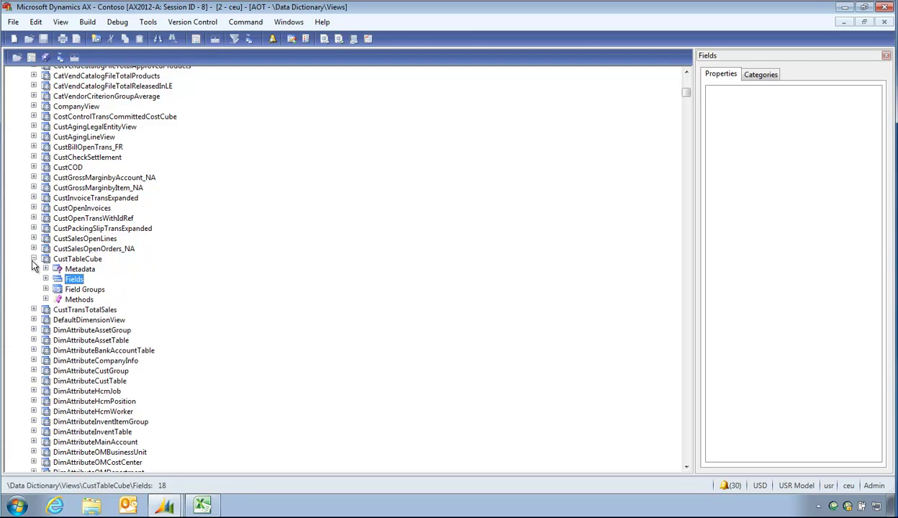
{"action": "left_click", "coordinate": [33, 259]}
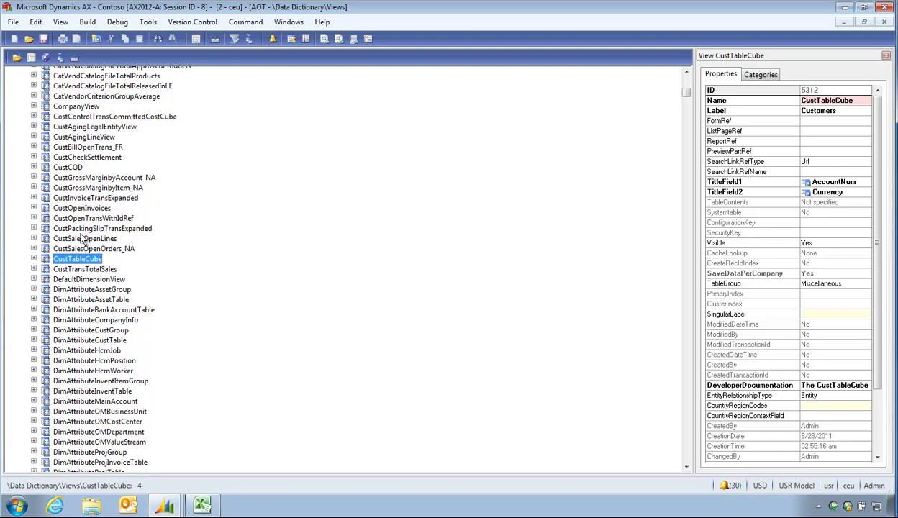
{"action": "scroll", "coordinate": [84, 239], "scroll_direction": "down", "scroll_amount": 1}
{"action": "scroll", "coordinate": [85, 239], "scroll_direction": "down", "scroll_amount": 2}
{"action": "scroll", "coordinate": [85, 239], "scroll_direction": "up", "scroll_amount": 6}
{"action": "key", "text": "Left"}
{"action": "key", "text": "Left"}
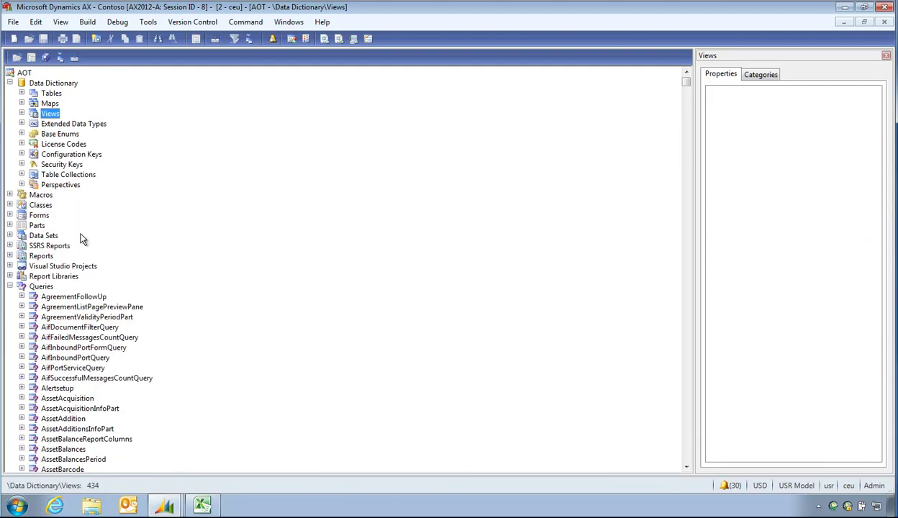
- Find the CustBalanceList query and expand its CustTable data source
{"action": "key", "text": "Down"}
{"action": "key", "text": "Down"}
{"action": "key", "text": "Down"}
{"action": "key", "text": "Down"}
{"action": "key", "text": "Down"}
{"action": "key", "text": "Down"}
{"action": "key", "text": "Down"}
{"action": "key", "text": "Down"}
{"action": "key", "text": "Down"}
{"action": "key", "text": "Down"}
{"action": "key", "text": "Down"}
{"action": "key", "text": "Down"}
{"action": "key", "text": "Down"}
{"action": "key", "text": "Down"}
{"action": "key", "text": "Down"}
{"action": "key", "text": "Down"}
{"action": "key", "text": "Down"}
{"action": "key", "text": "Down"}
{"action": "key", "text": "Down"}
{"action": "key", "text": "Down"}
{"action": "type", "text": "cus"}
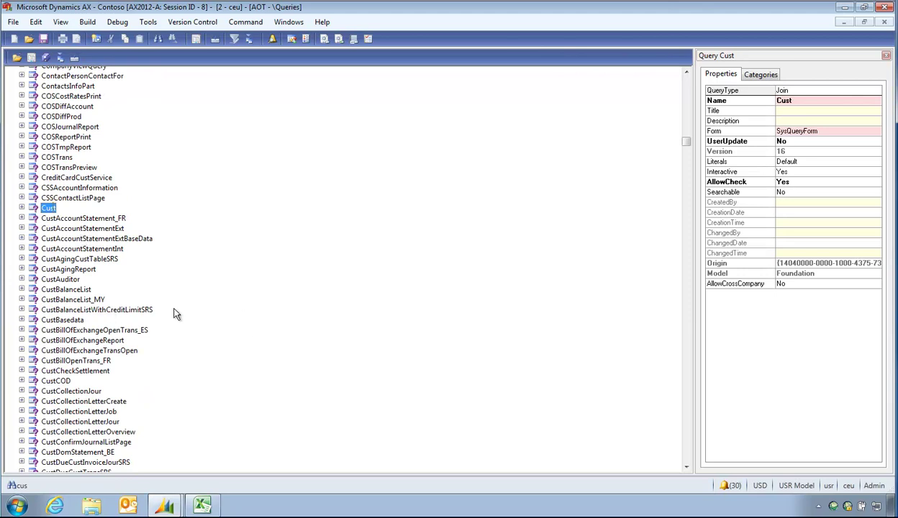
{"action": "left_click", "coordinate": [47, 290]}
{"action": "left_click", "coordinate": [21, 289]}
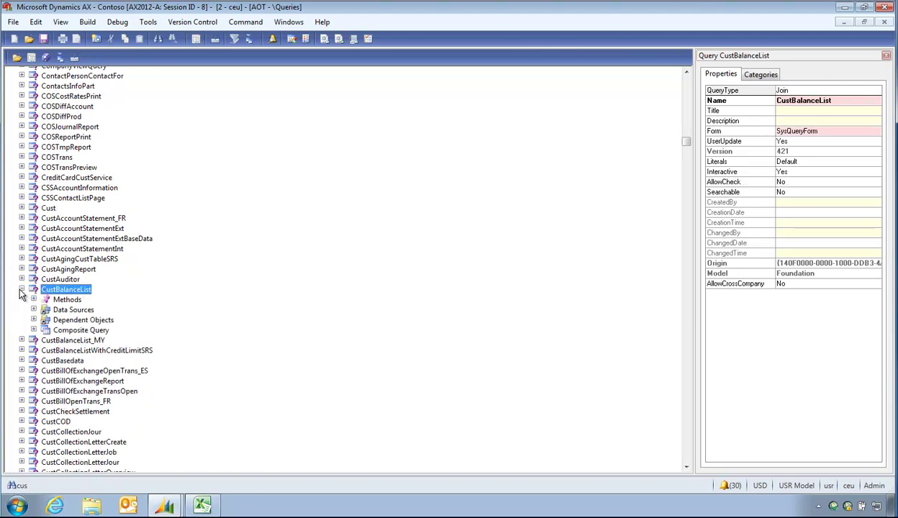
{"action": "left_click", "coordinate": [33, 309]}
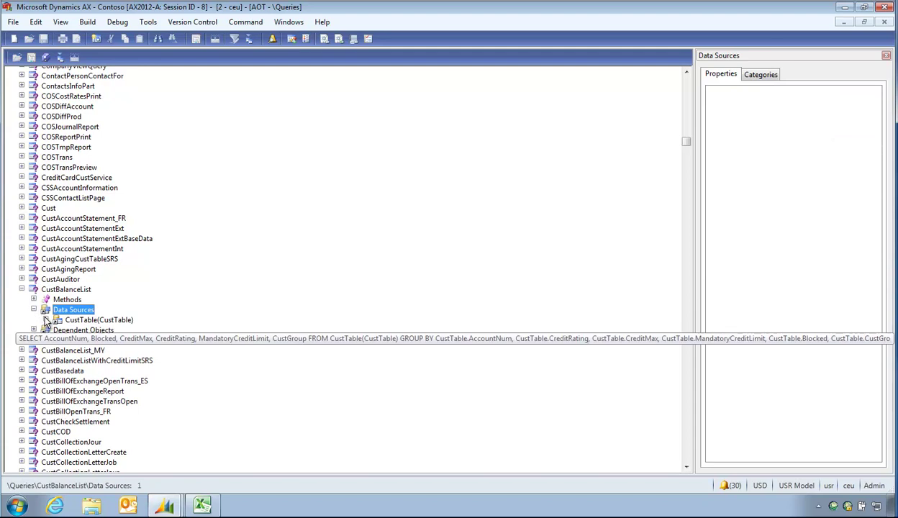
{"action": "left_click", "coordinate": [45, 319]}
- Expand the nested CustTrans data source's fields to inspect Sum (AmountMST)
{"action": "left_click", "coordinate": [57, 351]}
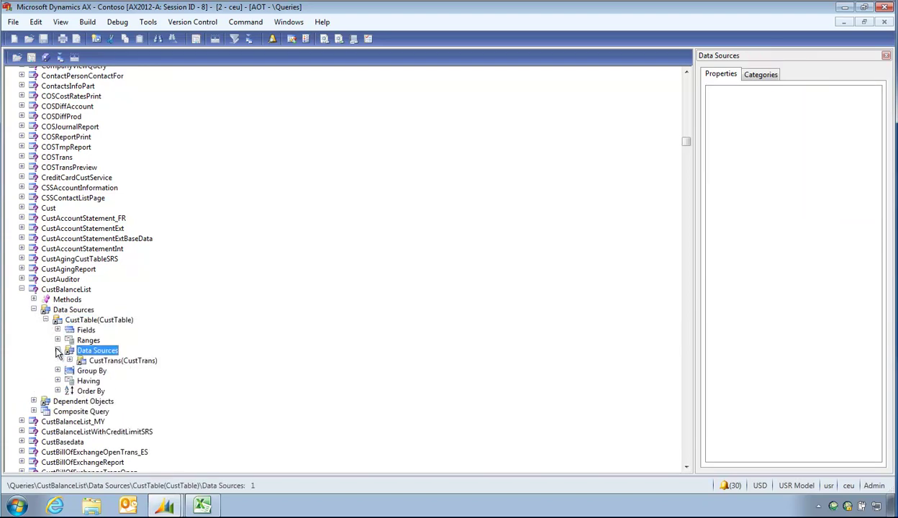
{"action": "left_click", "coordinate": [70, 360]}
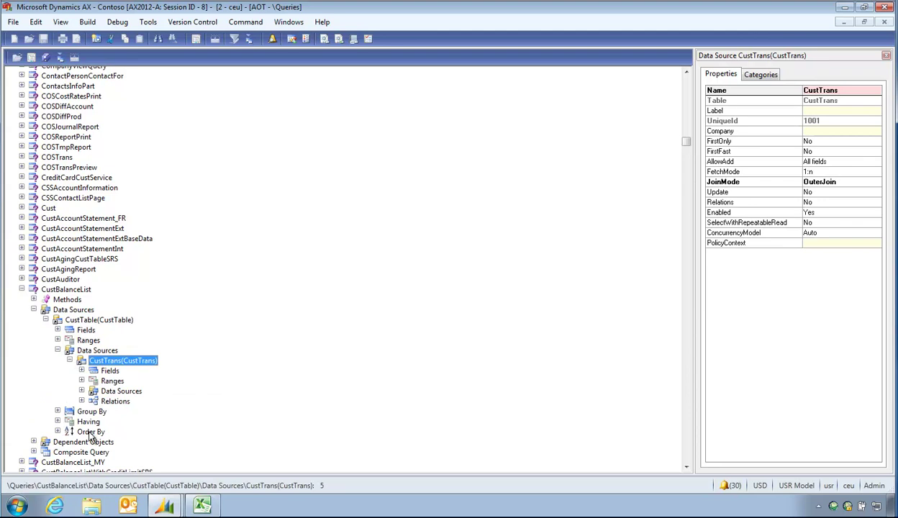
{"action": "left_click", "coordinate": [82, 370]}
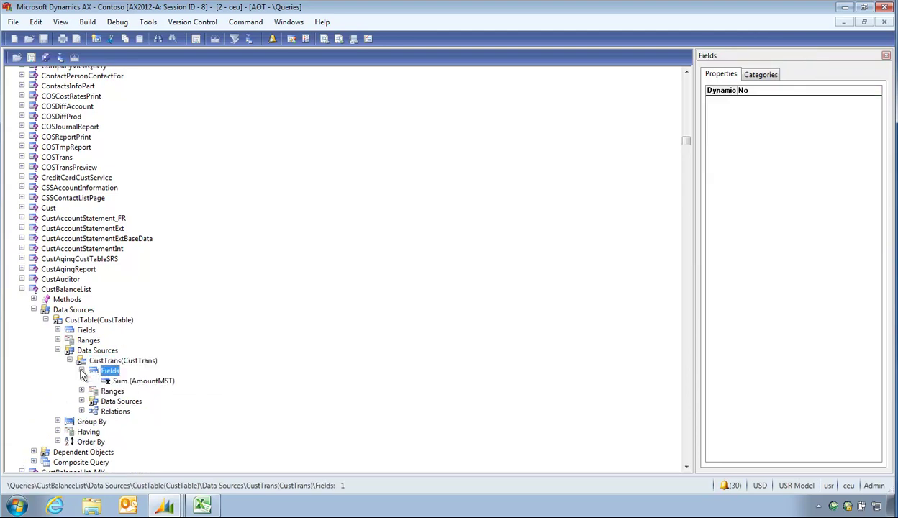
{"action": "left_click", "coordinate": [118, 381]}
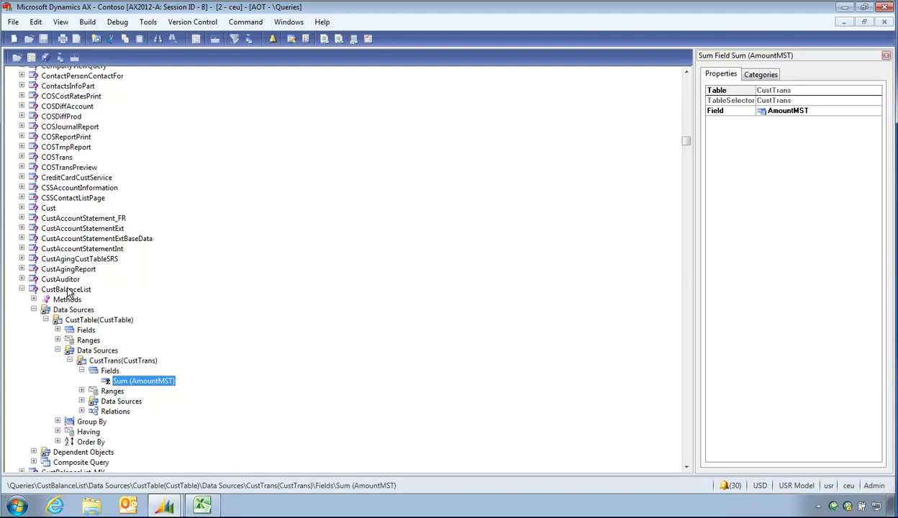
- Collapse the CustBalanceList query and close the development workspace
{"action": "left_click", "coordinate": [69, 290]}
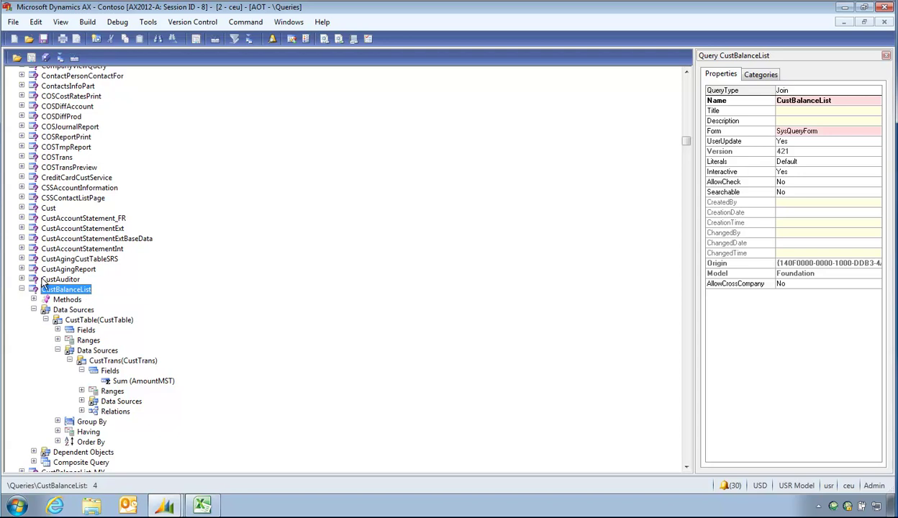
{"action": "left_click", "coordinate": [22, 288]}
{"action": "left_click", "coordinate": [887, 8]}
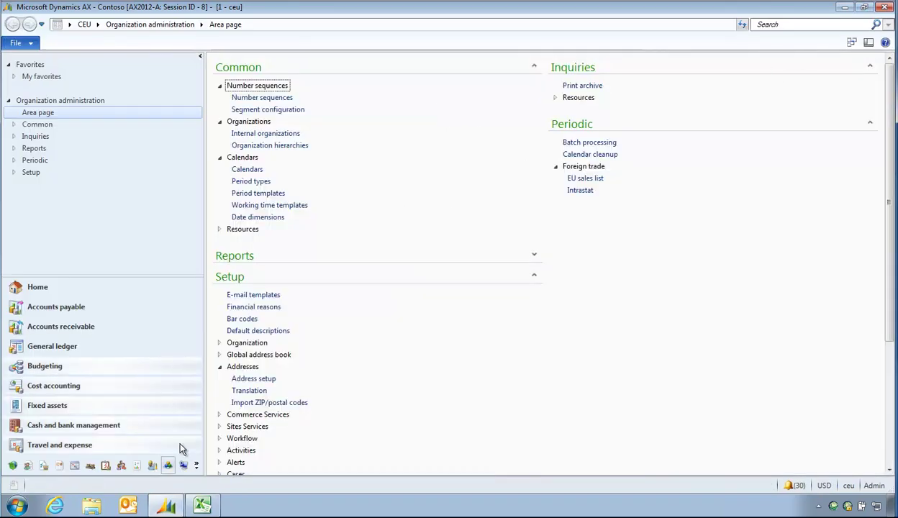
- Go to Organization administration > Setup > Document management > Document data sources
{"action": "left_click", "coordinate": [170, 468]}
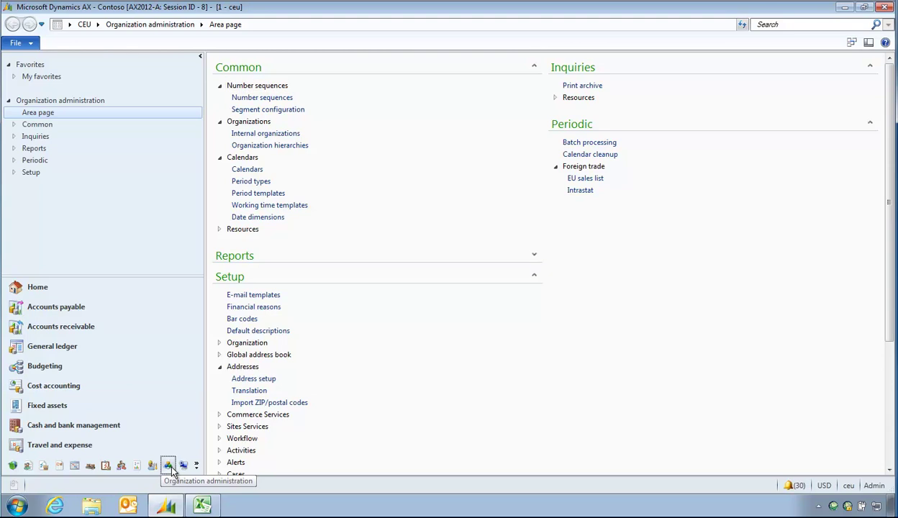
{"action": "scroll", "coordinate": [355, 358], "scroll_direction": "down", "scroll_amount": 5}
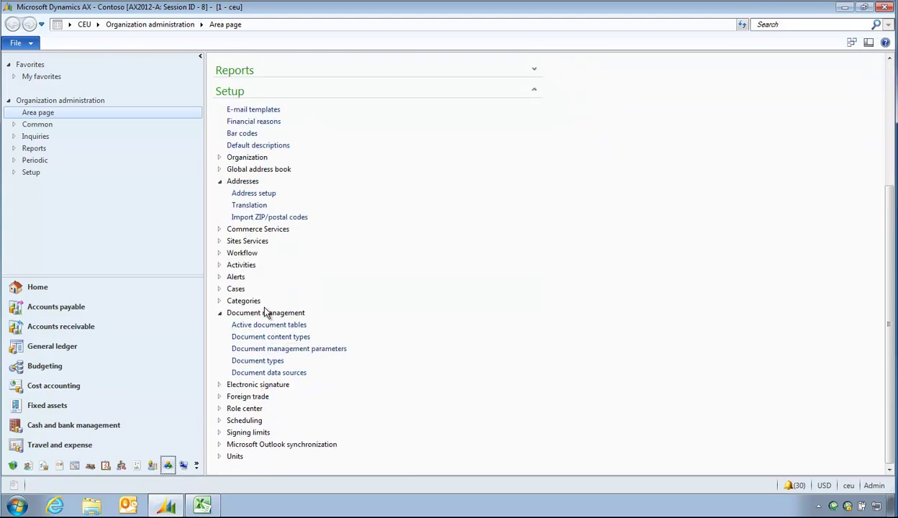
{"action": "left_click", "coordinate": [238, 372]}
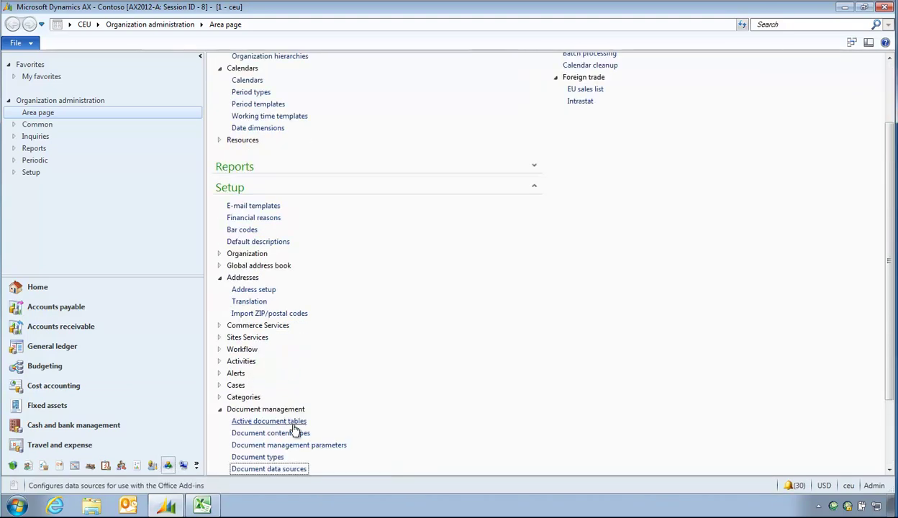
- Add a new document data source row with module Accounts receivable
{"action": "left_click", "coordinate": [267, 472]}
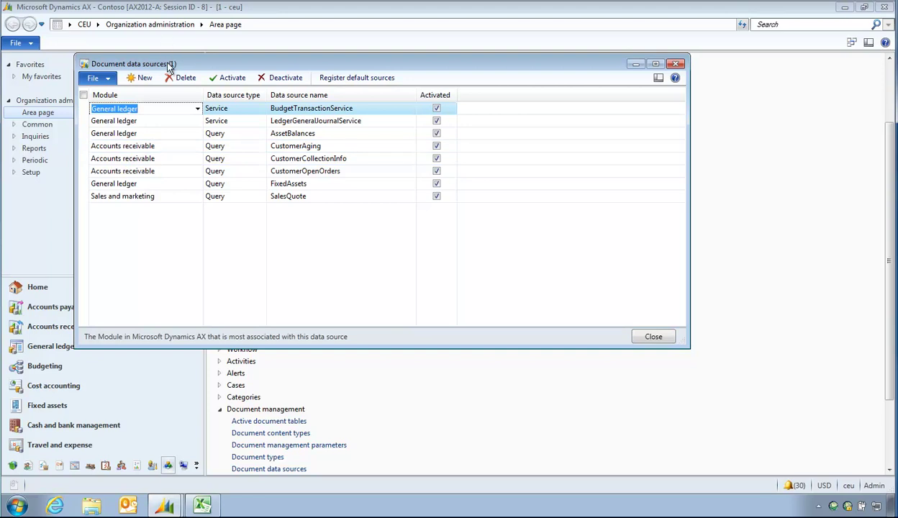
{"action": "left_click_drag", "start_coordinate": [163, 60], "coordinate": [213, 66]}
{"action": "left_click", "coordinate": [188, 83]}
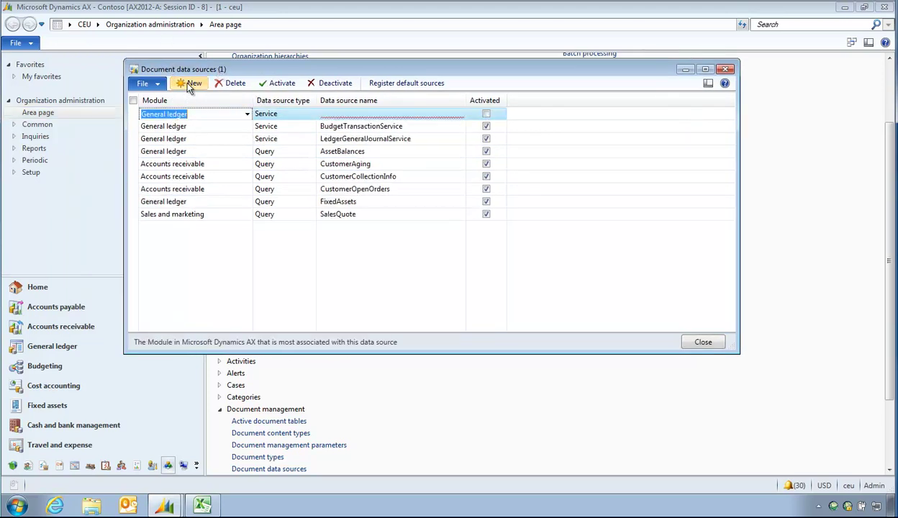
{"action": "left_click", "coordinate": [245, 114]}
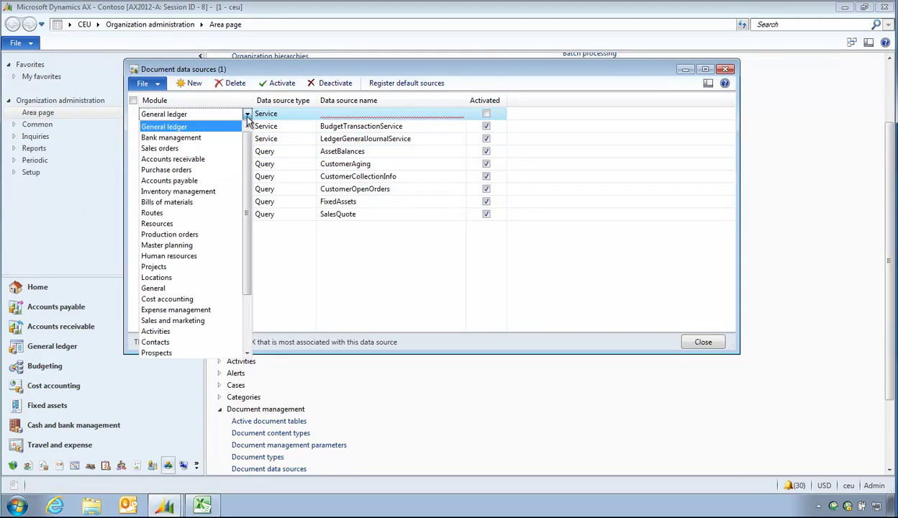
{"action": "left_click", "coordinate": [207, 159]}
{"action": "left_click", "coordinate": [290, 114]}
- Set the row's type to Query, name to CustBalanceList, and tick Activated
{"action": "left_click", "coordinate": [310, 114]}
{"action": "left_click", "coordinate": [291, 137]}
{"action": "left_click", "coordinate": [337, 113]}
{"action": "type", "text": "CustBalanceList"}
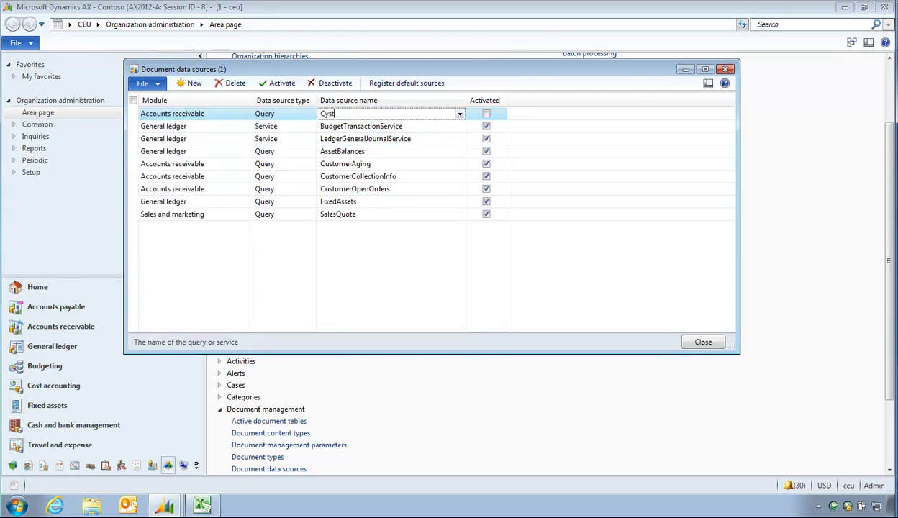
{"action": "left_click", "coordinate": [487, 114]}
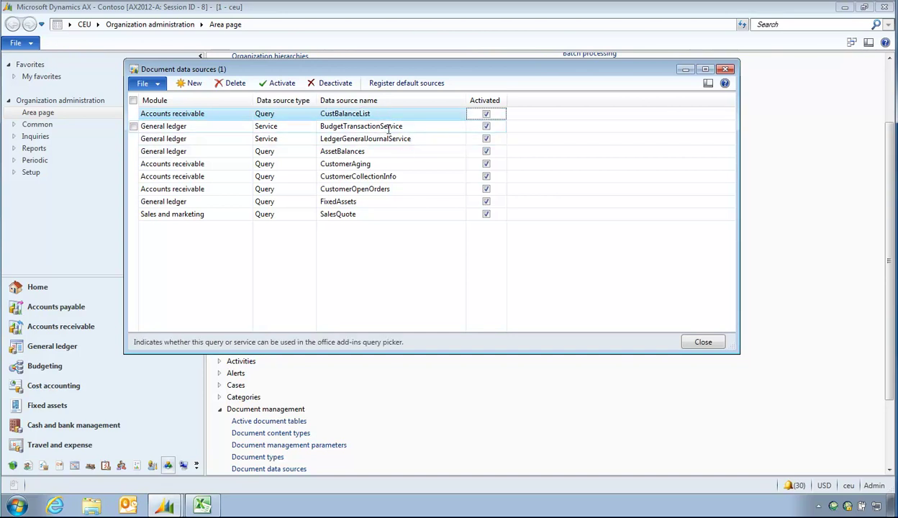
{"action": "left_click", "coordinate": [393, 126]}
{"action": "left_click", "coordinate": [388, 115]}
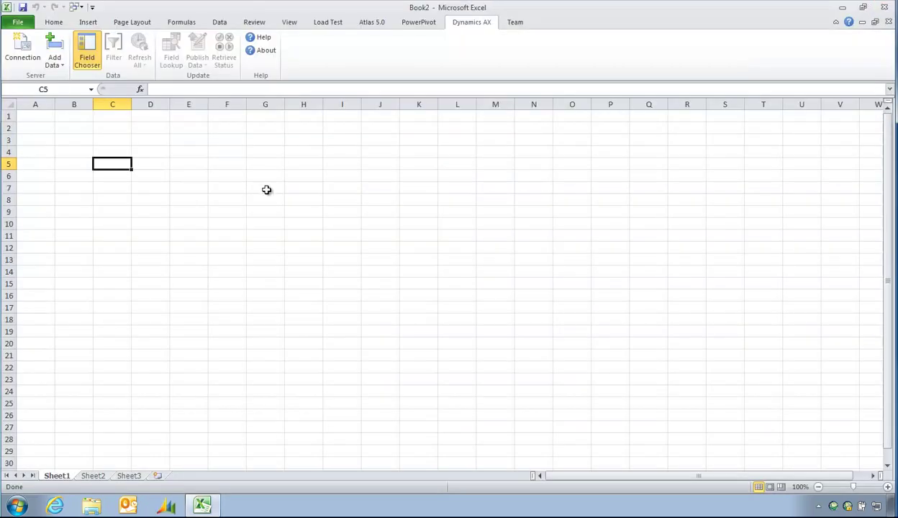
- In Excel's Dynamics AX Field Chooser, add the CustBalanceList data source
{"action": "left_click", "coordinate": [223, 150]}
{"action": "left_click", "coordinate": [92, 62]}
{"action": "left_click", "coordinate": [54, 54]}
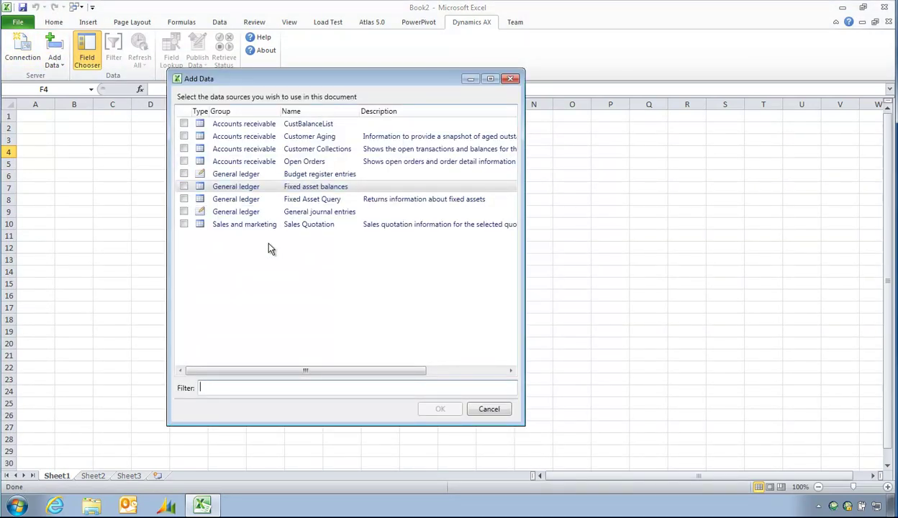
{"action": "left_click", "coordinate": [254, 127]}
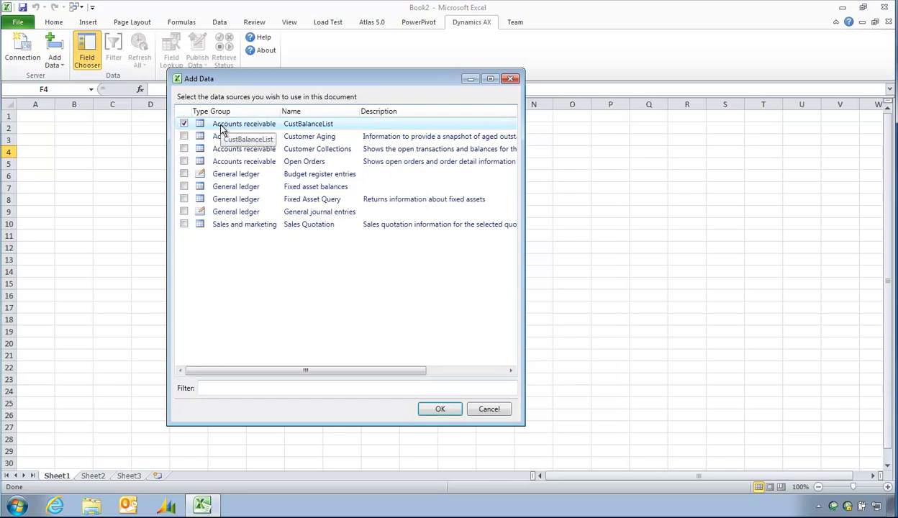
{"action": "left_click", "coordinate": [448, 410]}
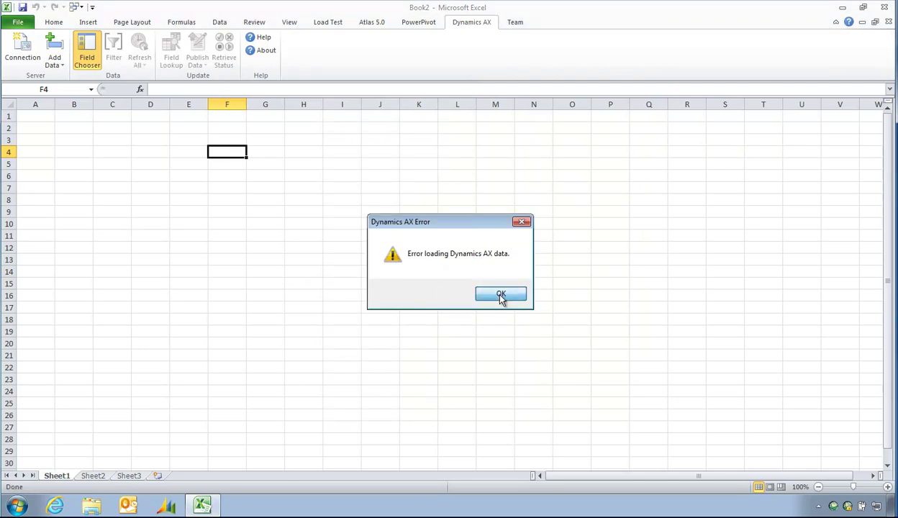
- Dismiss the data loading error, close the Dynamics AX pane, and minimize Excel
{"action": "left_click", "coordinate": [502, 297]}
{"action": "left_click", "coordinate": [236, 139]}
{"action": "left_click", "coordinate": [117, 105]}
{"action": "left_click", "coordinate": [187, 139]}
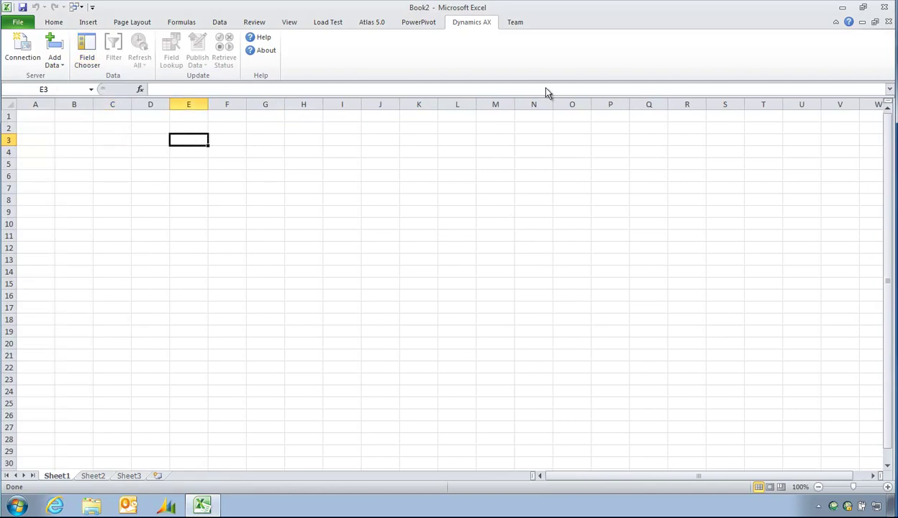
{"action": "left_click", "coordinate": [841, 7]}
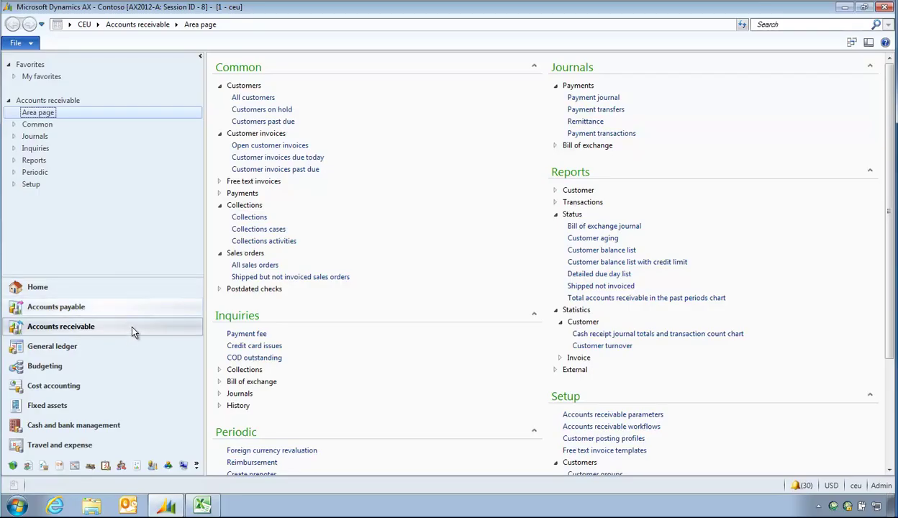
- Open a new development workspace and expand Data Dictionary > Views in the AOT
{"action": "left_click", "coordinate": [851, 43]}
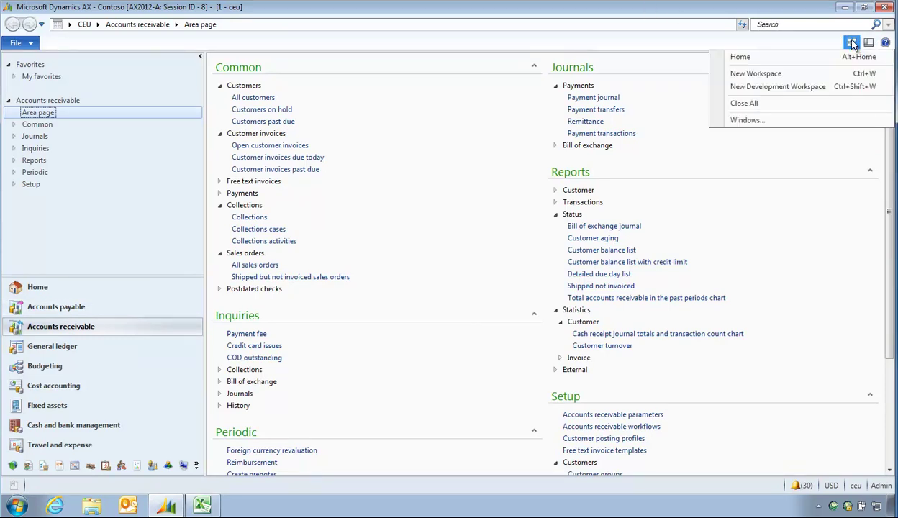
{"action": "left_click", "coordinate": [748, 86]}
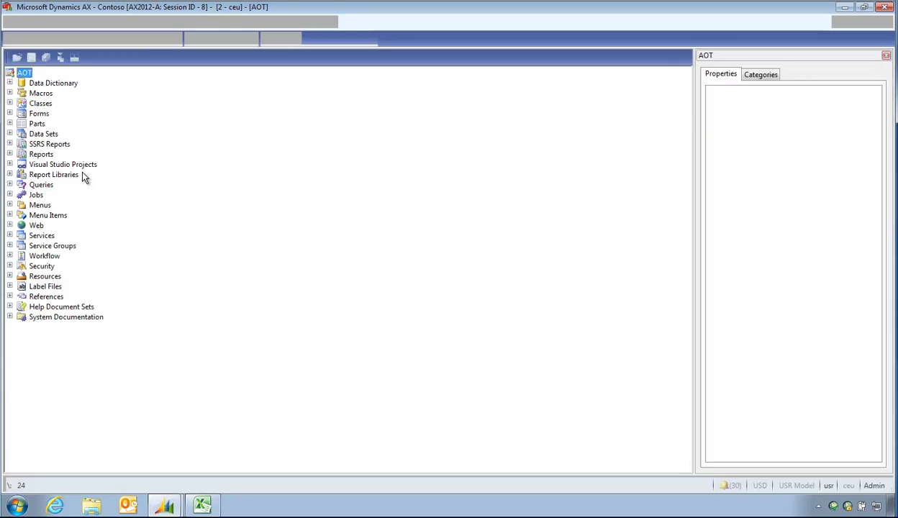
{"action": "left_click", "coordinate": [10, 83]}
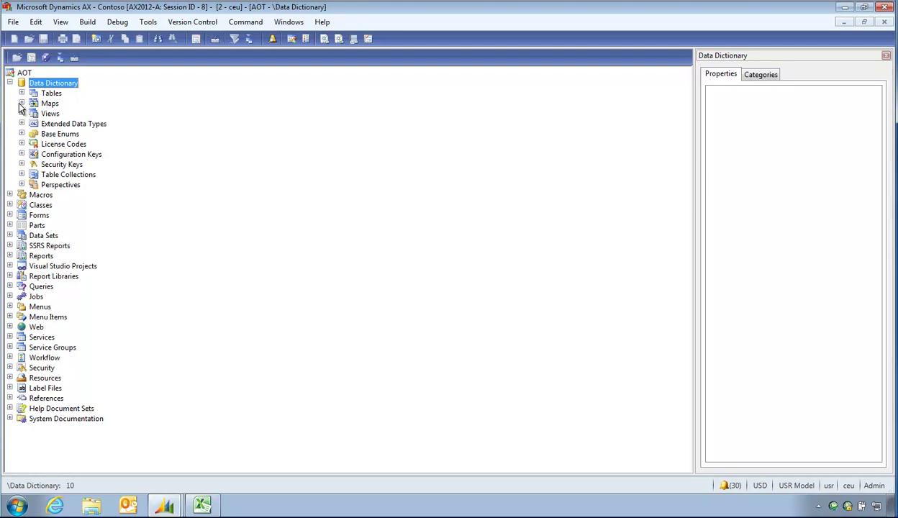
{"action": "left_click", "coordinate": [11, 286]}
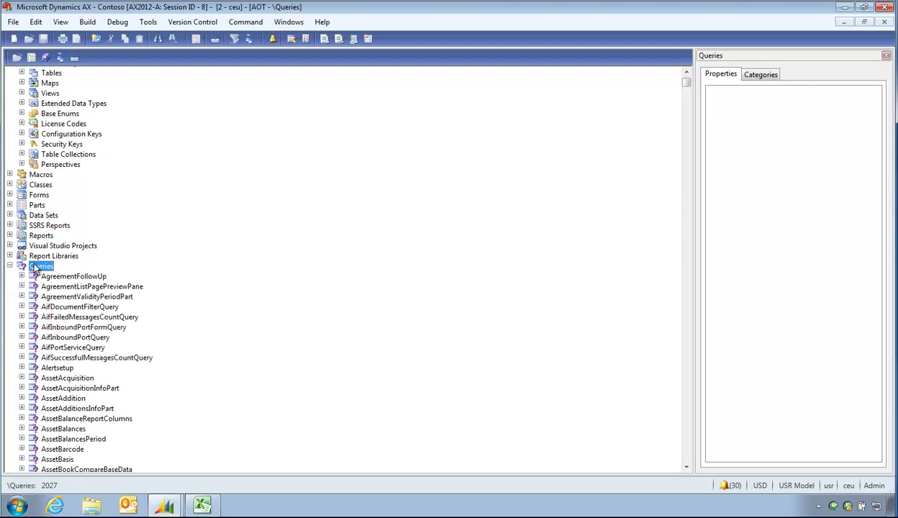
{"action": "left_click", "coordinate": [10, 266]}
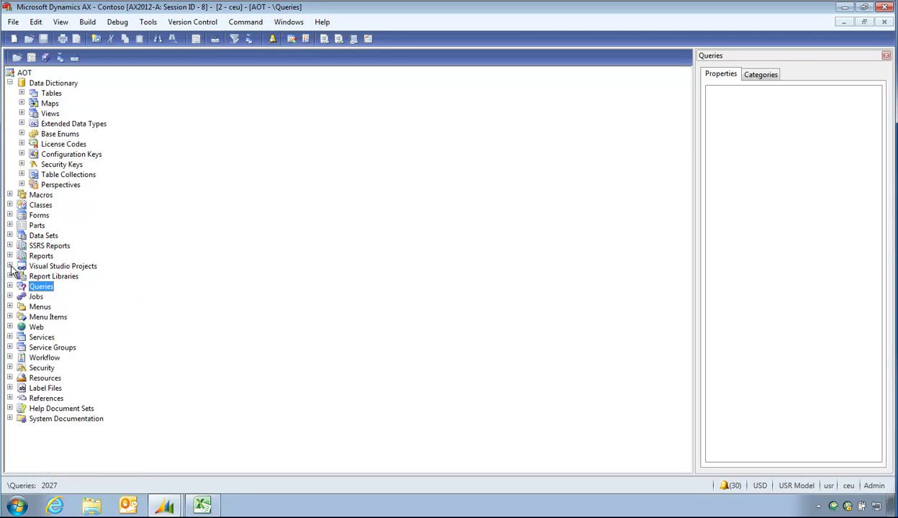
{"action": "left_click", "coordinate": [50, 114]}
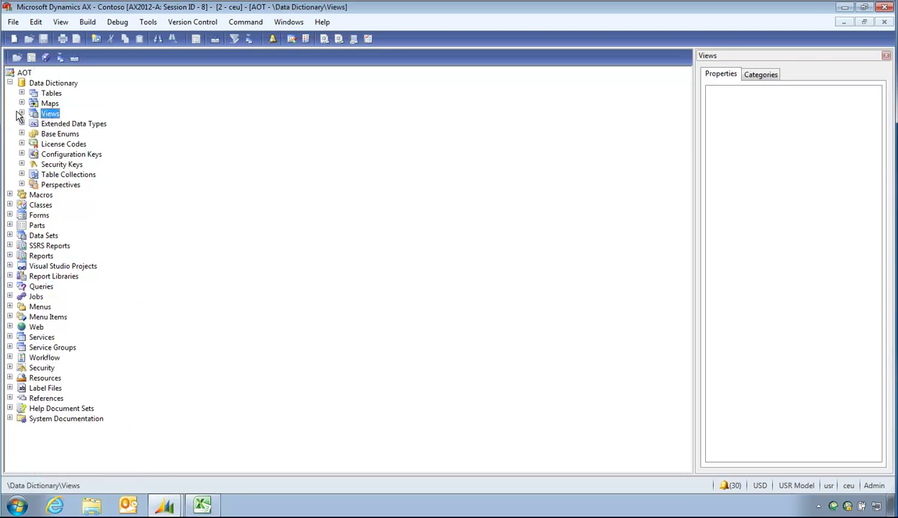
{"action": "left_click", "coordinate": [22, 112]}
- Create a new view, name it OfficeCustomerBalances, compile it, and expand its node
{"action": "right_click", "coordinate": [45, 114]}
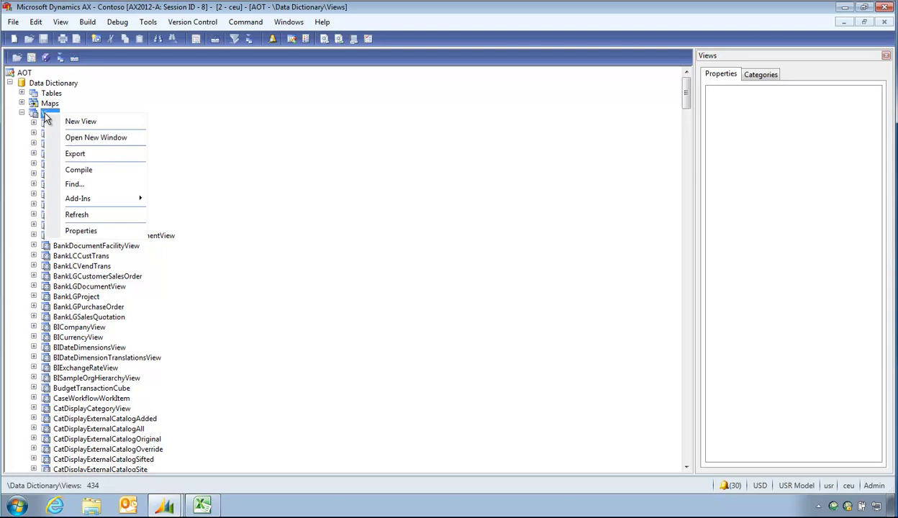
{"action": "left_click", "coordinate": [92, 122]}
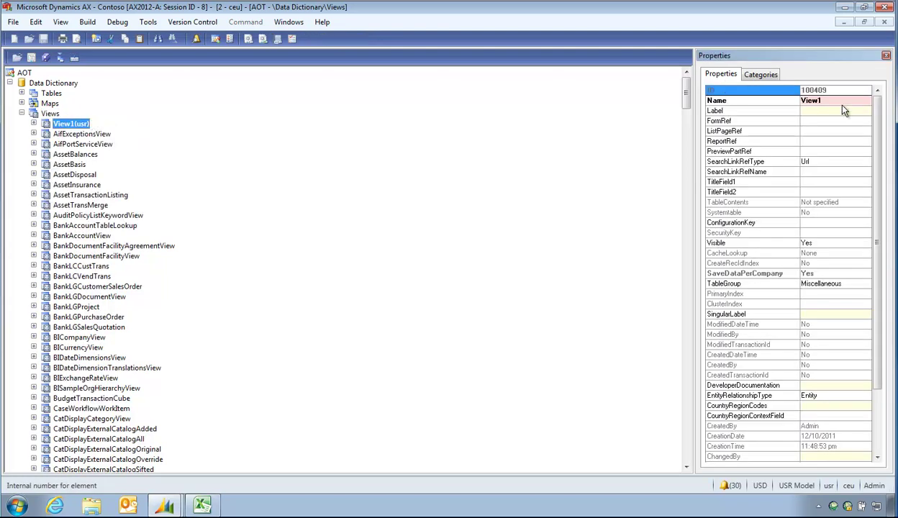
{"action": "left_click", "coordinate": [833, 103]}
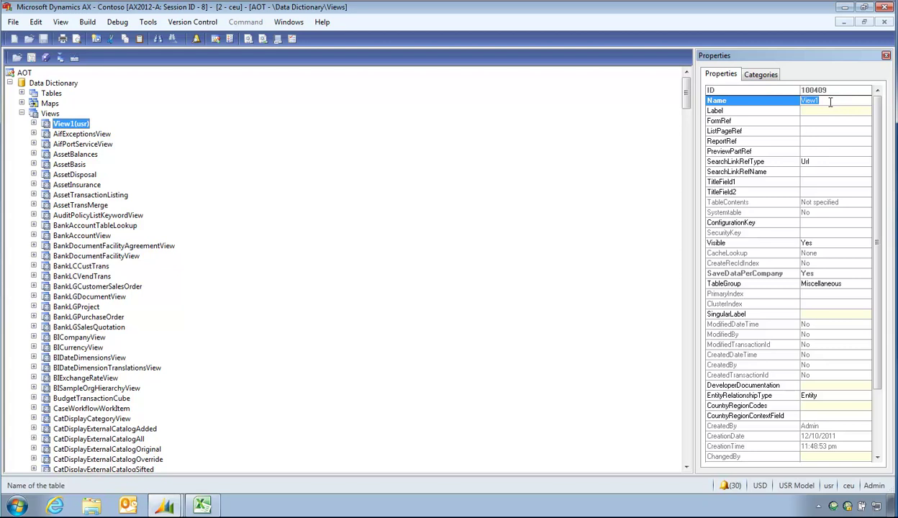
{"action": "type", "text": "OfficeCustomerBalances"}
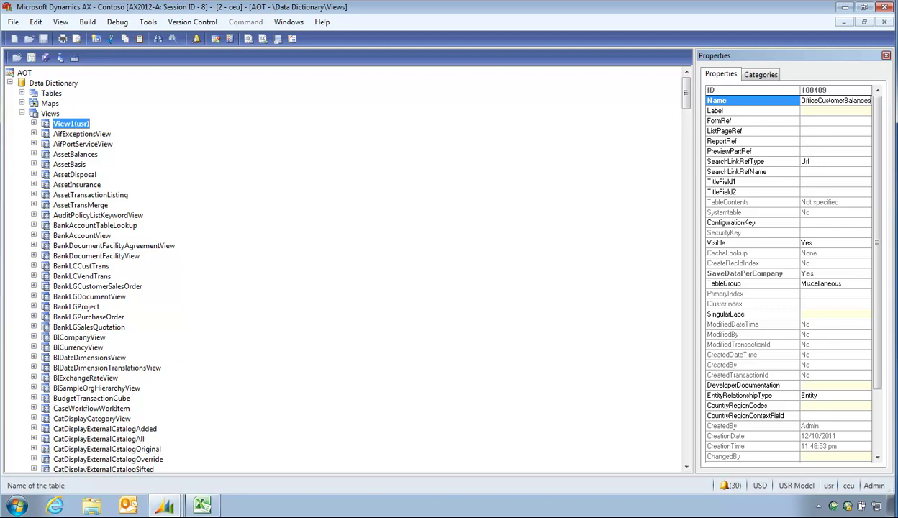
{"action": "key", "text": "Return"}
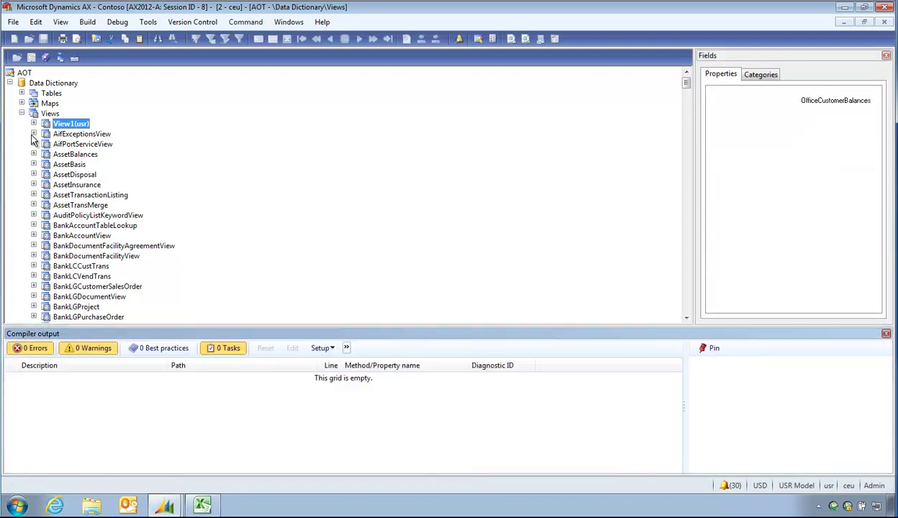
{"action": "left_click", "coordinate": [885, 333]}
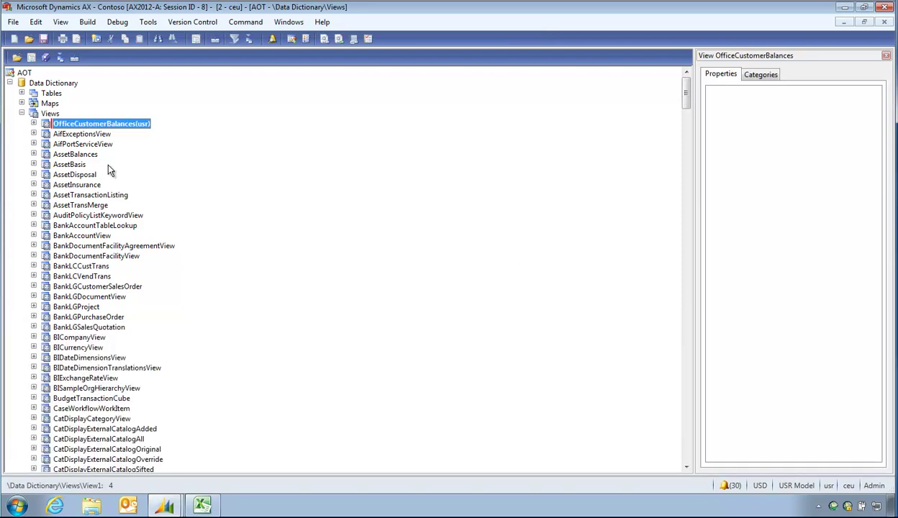
{"action": "left_click", "coordinate": [34, 124]}
- Add a data source to the view's Metadata and set its table to CustTrans
{"action": "left_click", "coordinate": [46, 133]}
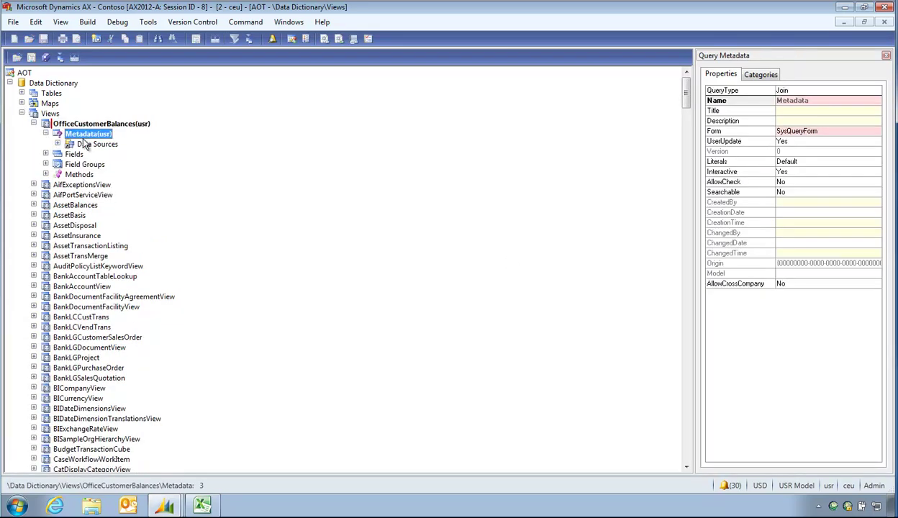
{"action": "left_click", "coordinate": [65, 144]}
{"action": "right_click", "coordinate": [90, 144]}
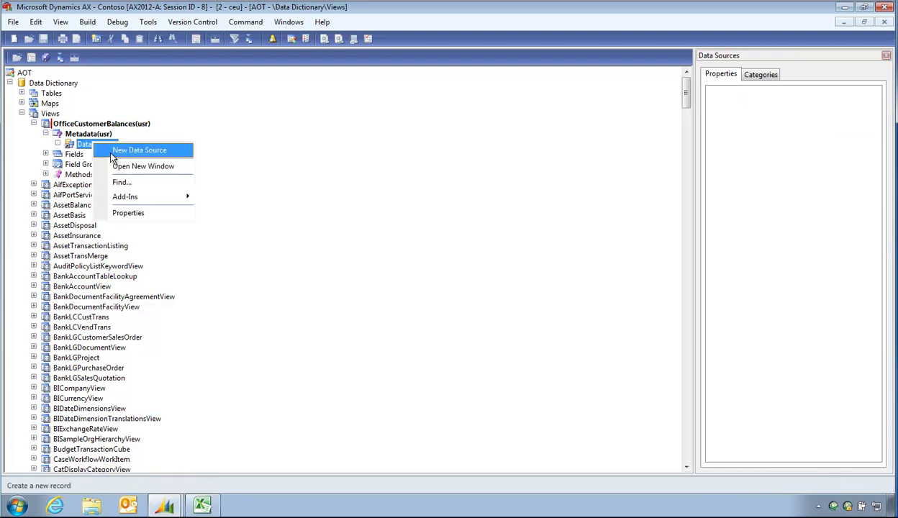
{"action": "left_click", "coordinate": [115, 151]}
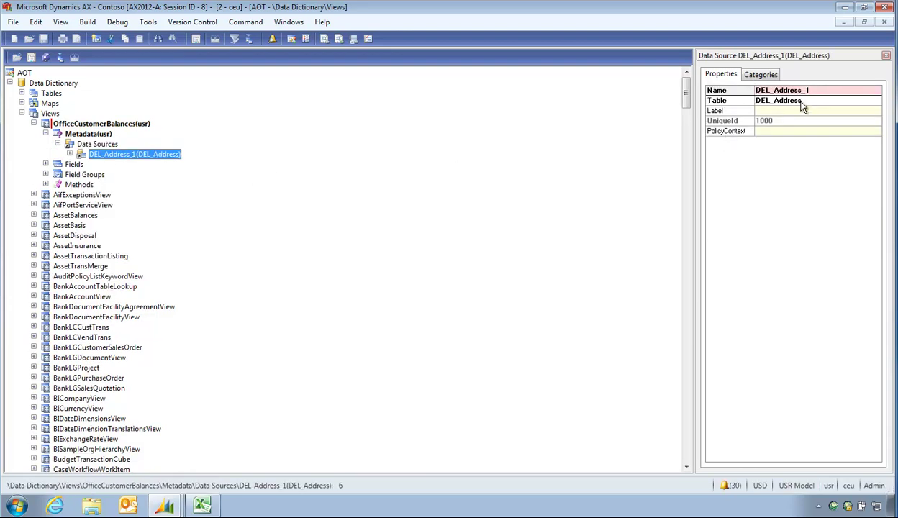
{"action": "left_click", "coordinate": [801, 106]}
{"action": "left_click", "coordinate": [803, 103]}
{"action": "type", "text": "Cus"}
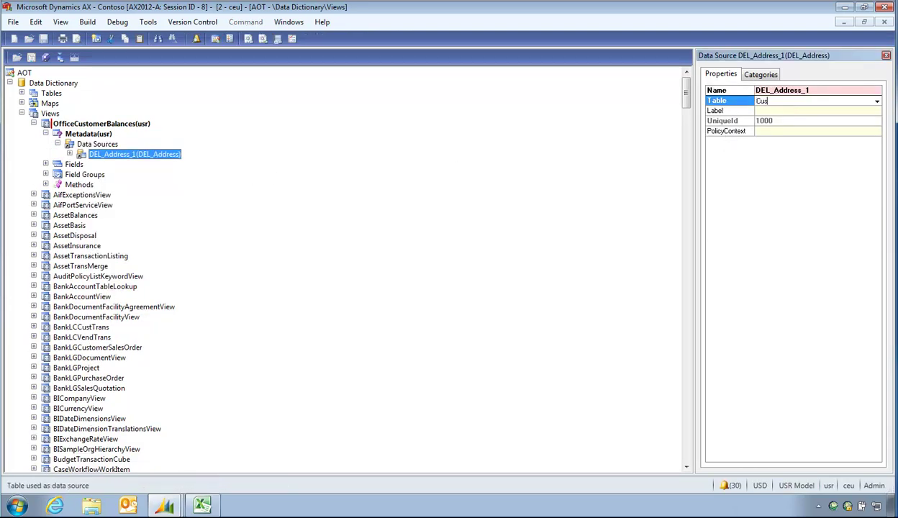
{"action": "type", "text": "tTrans"}
{"action": "key", "text": "Return"}
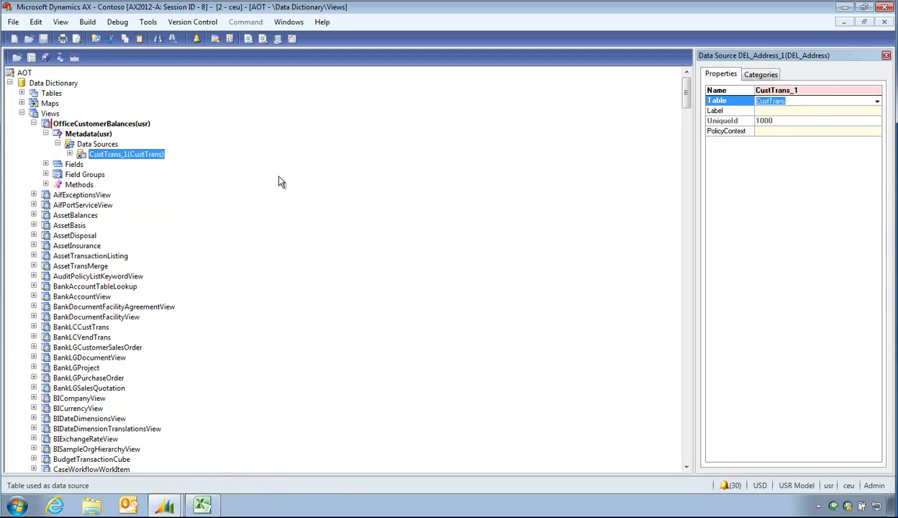
- Add a data source under CustTrans_1 and set its table to CustTable
{"action": "left_click", "coordinate": [70, 154]}
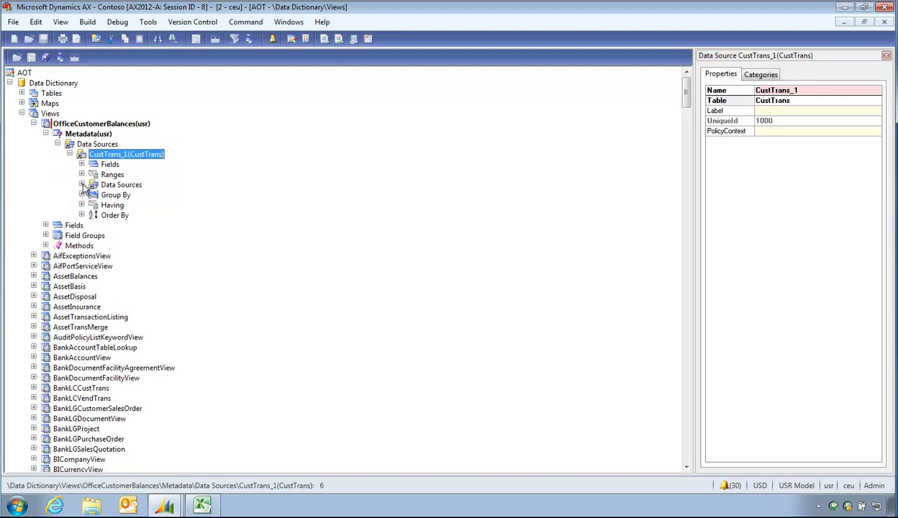
{"action": "left_click", "coordinate": [81, 174]}
{"action": "left_click", "coordinate": [81, 184]}
{"action": "right_click", "coordinate": [129, 187]}
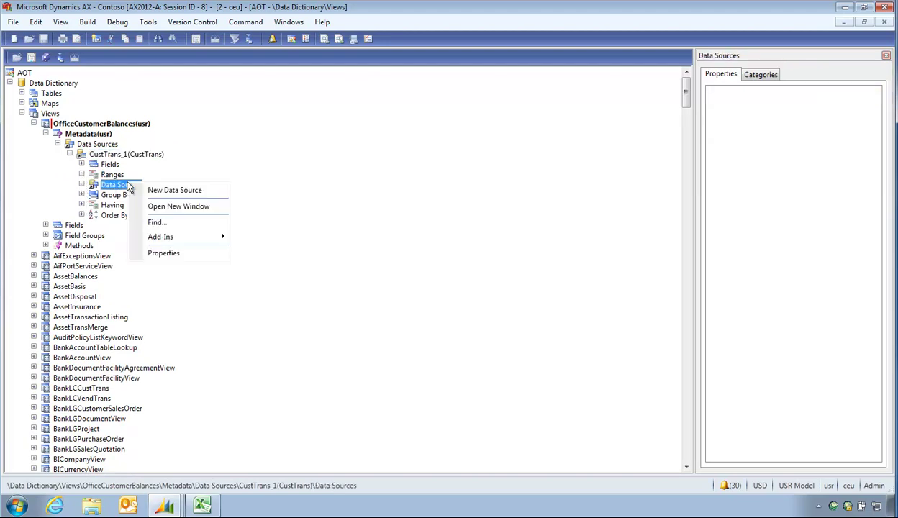
{"action": "left_click", "coordinate": [175, 186]}
{"action": "left_click", "coordinate": [726, 99]}
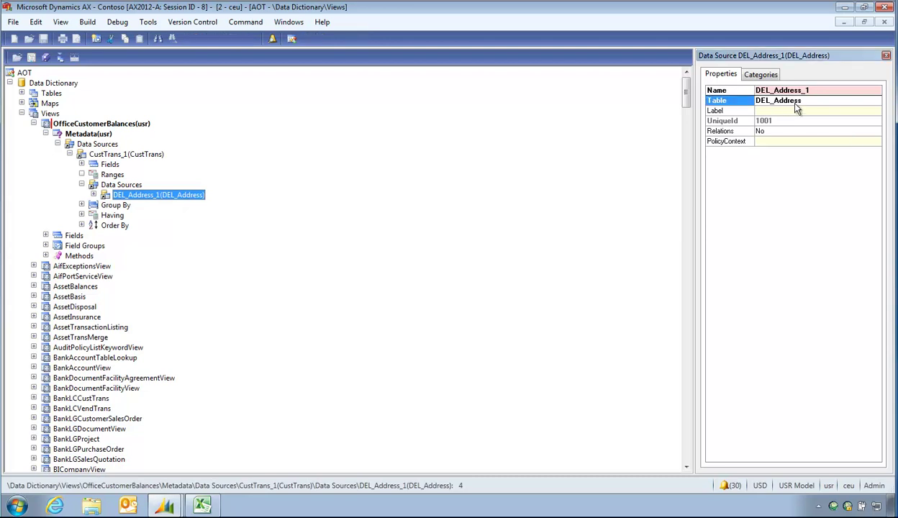
{"action": "left_click", "coordinate": [774, 100]}
{"action": "left_click_drag", "start_coordinate": [833, 100], "coordinate": [727, 108]}
{"action": "type", "text": "CustT"}
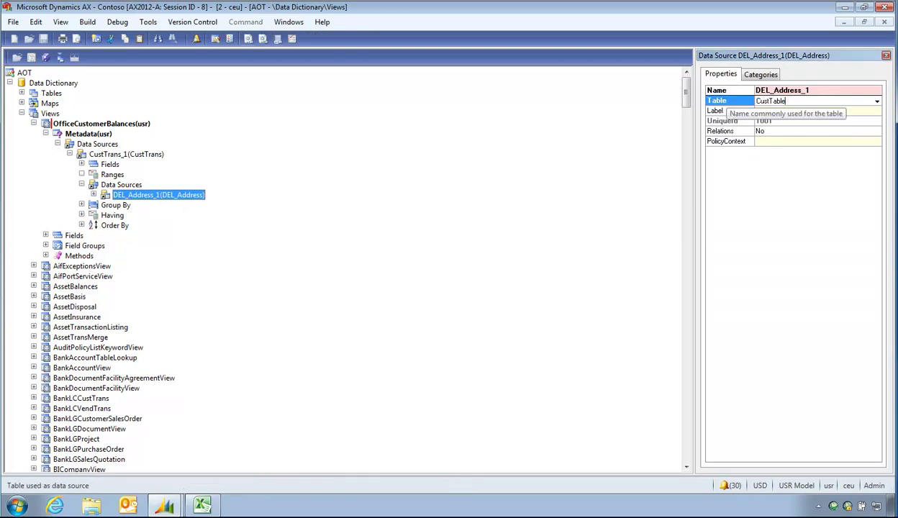
{"action": "type", "text": "able"}
{"action": "key", "text": "Return"}
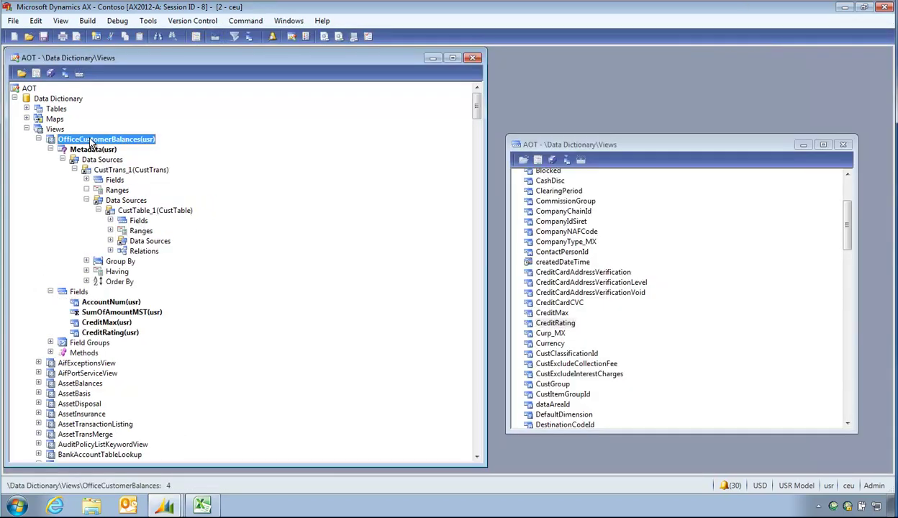
- Review the OfficeCustomerBalances view's rows in an enlarged Table browser window, then close it
{"action": "right_click", "coordinate": [91, 142]}
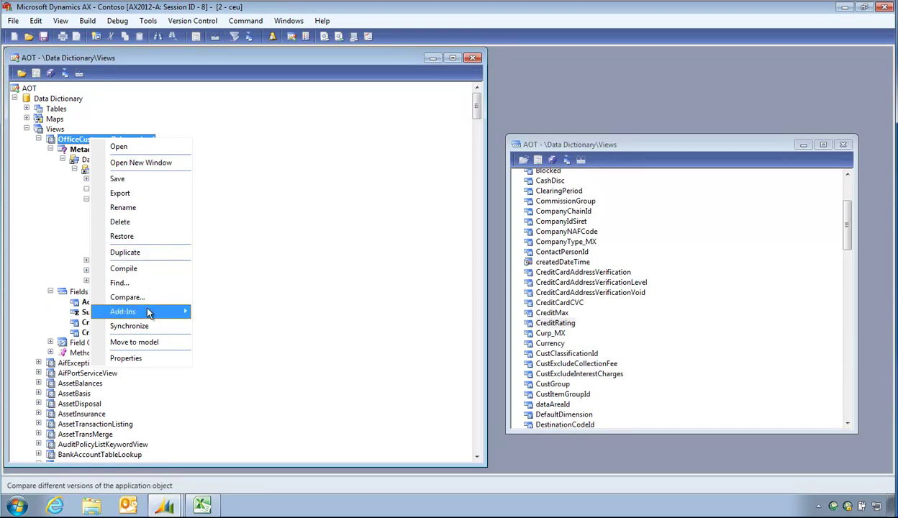
{"action": "left_click", "coordinate": [148, 312]}
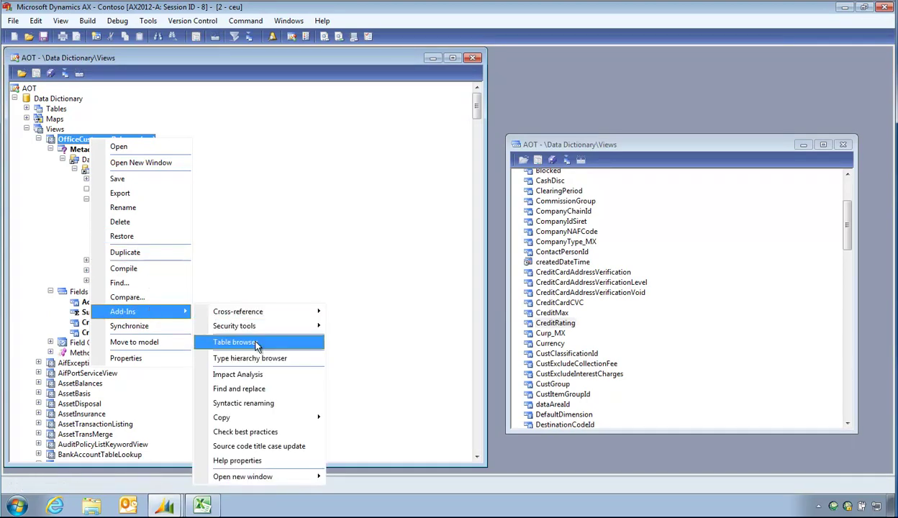
{"action": "left_click", "coordinate": [234, 342]}
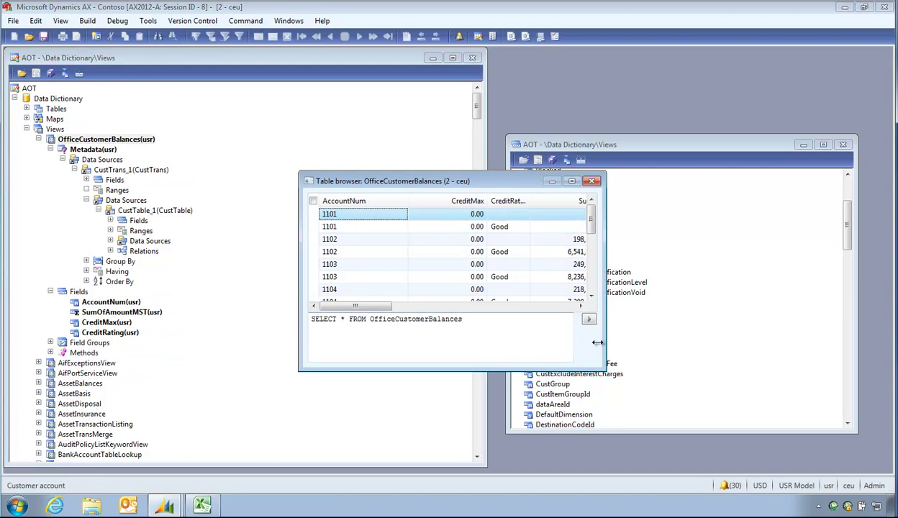
{"action": "left_click_drag", "start_coordinate": [604, 360], "coordinate": [693, 446]}
{"action": "left_click", "coordinate": [668, 382]}
{"action": "left_click", "coordinate": [668, 381]}
{"action": "left_click", "coordinate": [679, 180]}
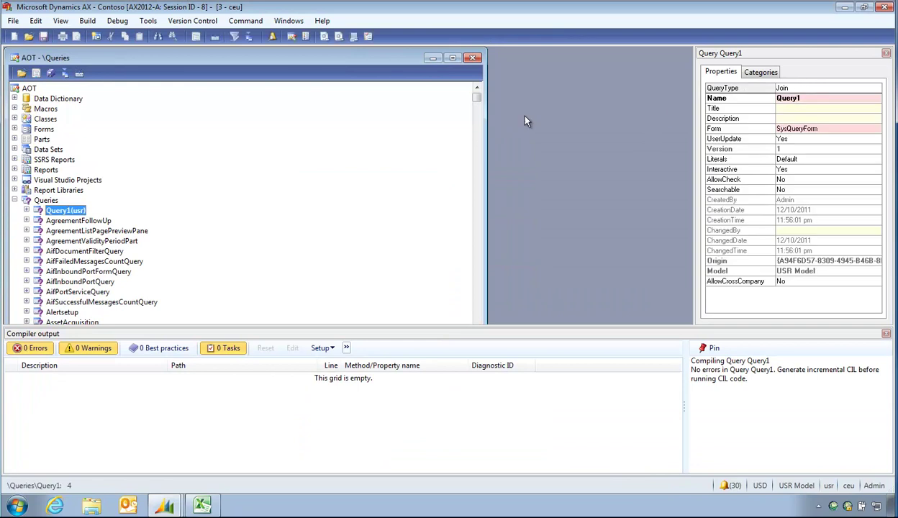
- Rename the new query to OfficeCustomerBalancesQ and expand it
{"action": "left_click", "coordinate": [808, 97]}
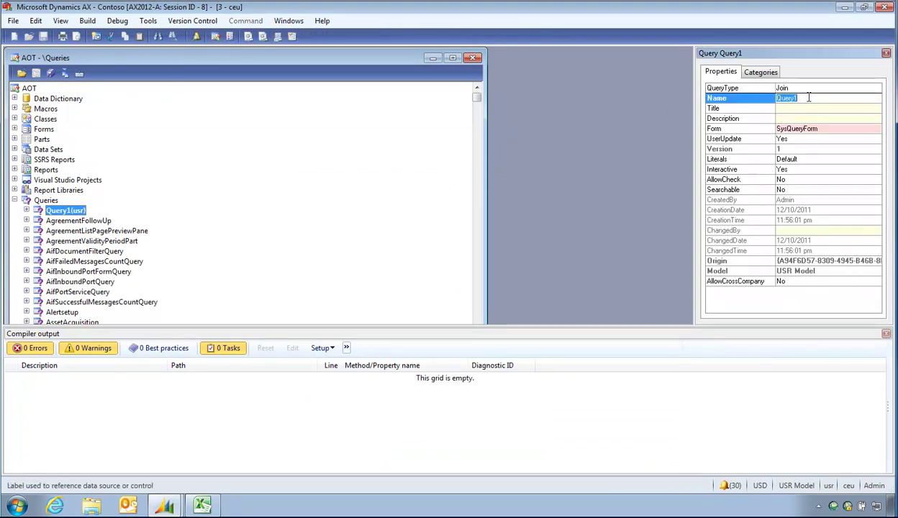
{"action": "type", "text": "OfficeCustomerBalancesQ"}
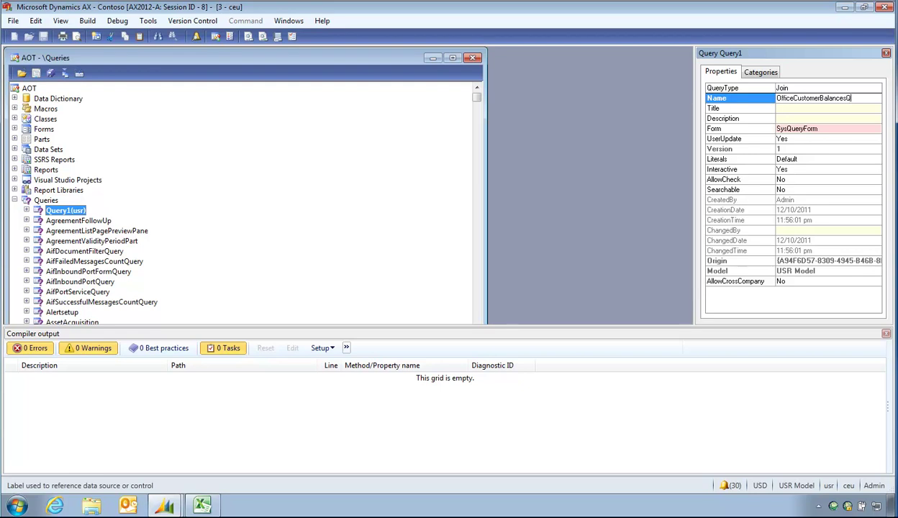
{"action": "key", "text": "Return"}
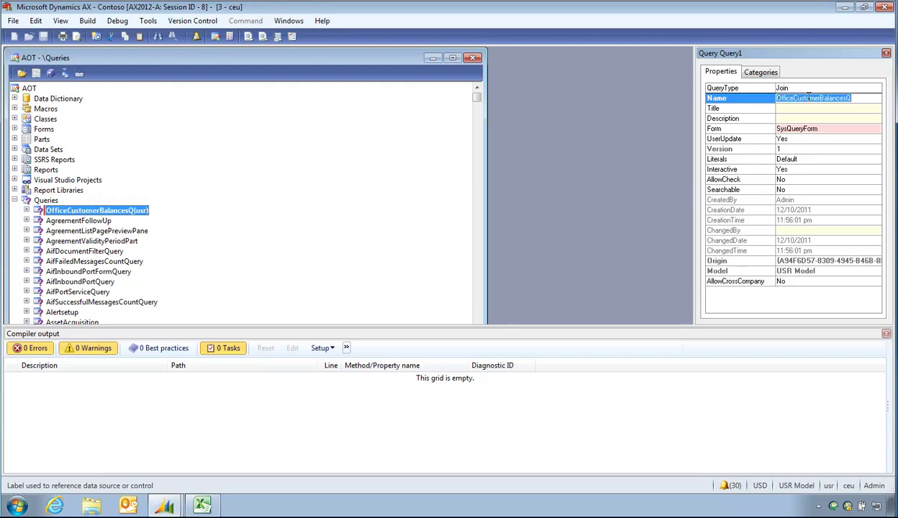
{"action": "left_click", "coordinate": [79, 221]}
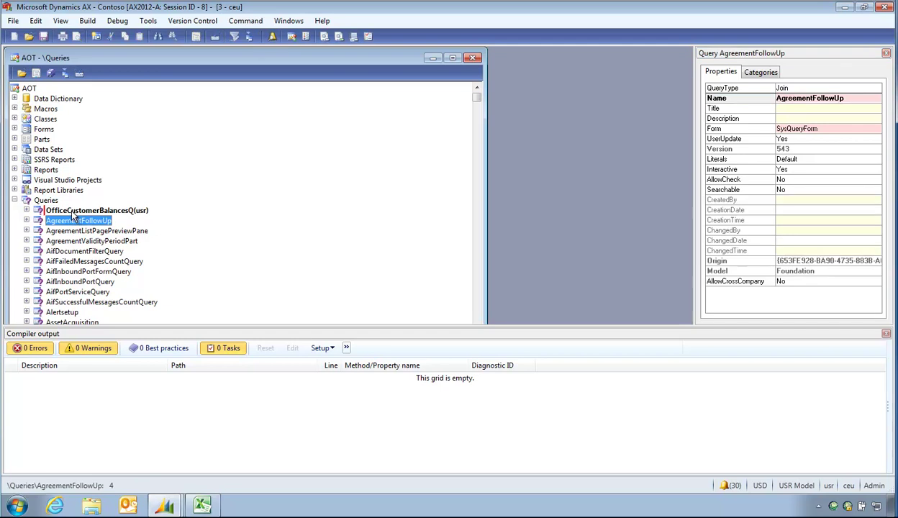
{"action": "left_click", "coordinate": [77, 210]}
{"action": "left_click", "coordinate": [28, 210]}
- Add a new data source whose Table property is OfficeCustomerBalances
{"action": "left_click", "coordinate": [78, 230]}
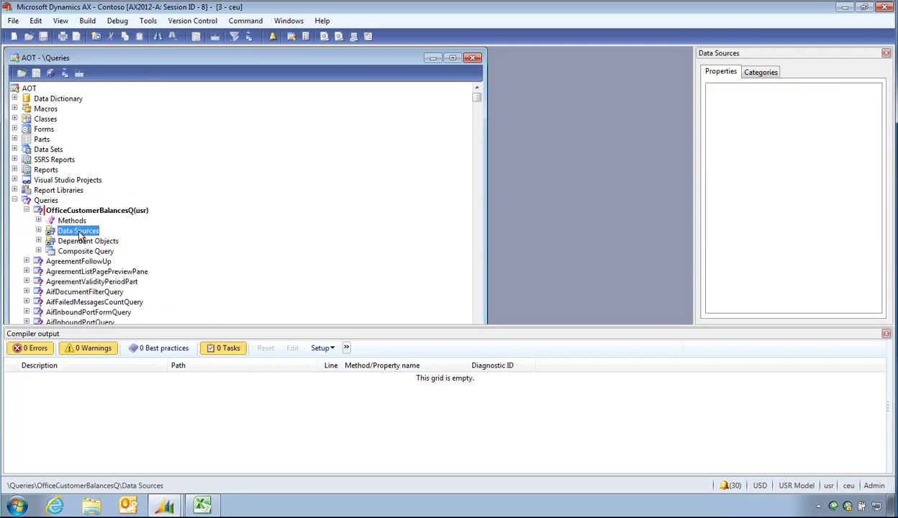
{"action": "right_click", "coordinate": [78, 231]}
{"action": "left_click", "coordinate": [118, 242]}
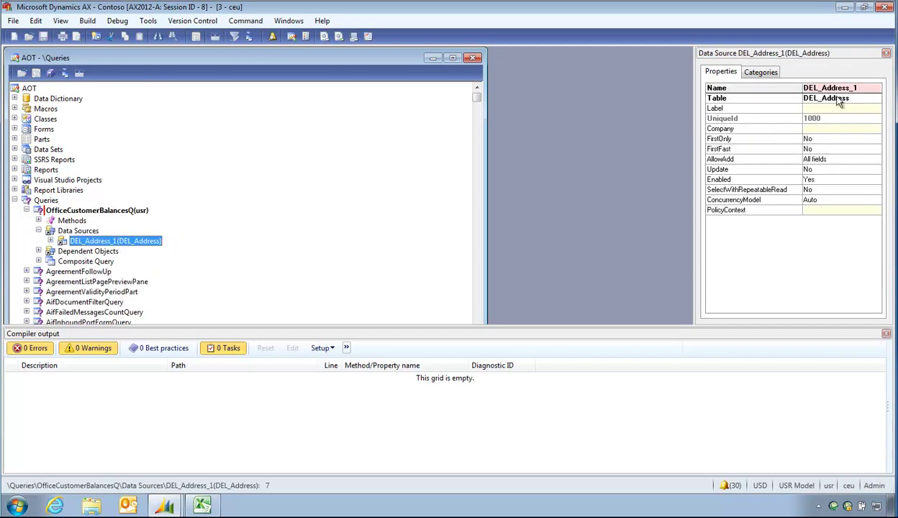
{"action": "left_click", "coordinate": [863, 101]}
{"action": "left_click", "coordinate": [852, 99]}
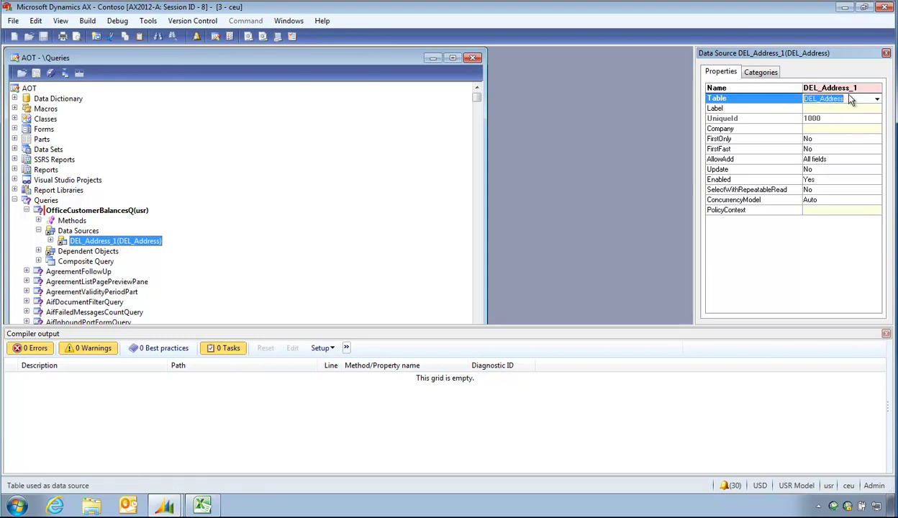
{"action": "type", "text": "OfficeCustome"}
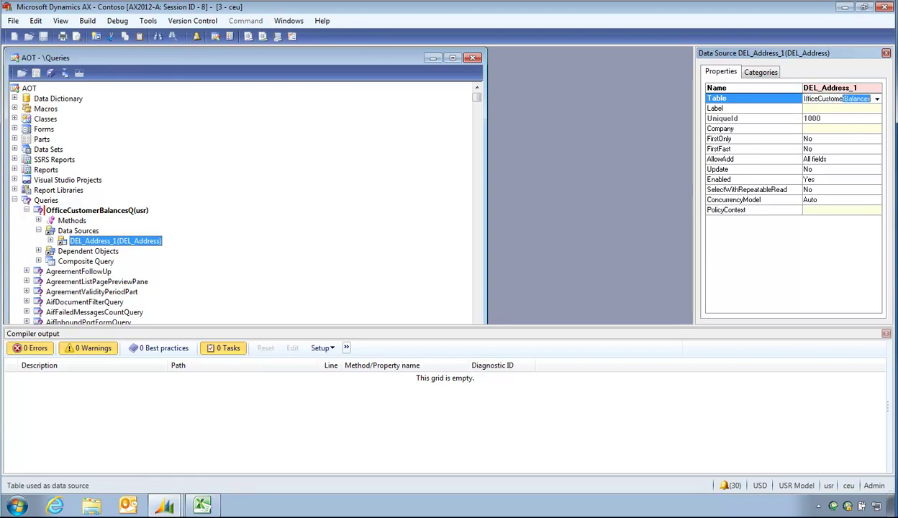
{"action": "type", "text": "r"}
{"action": "left_click", "coordinate": [781, 108]}
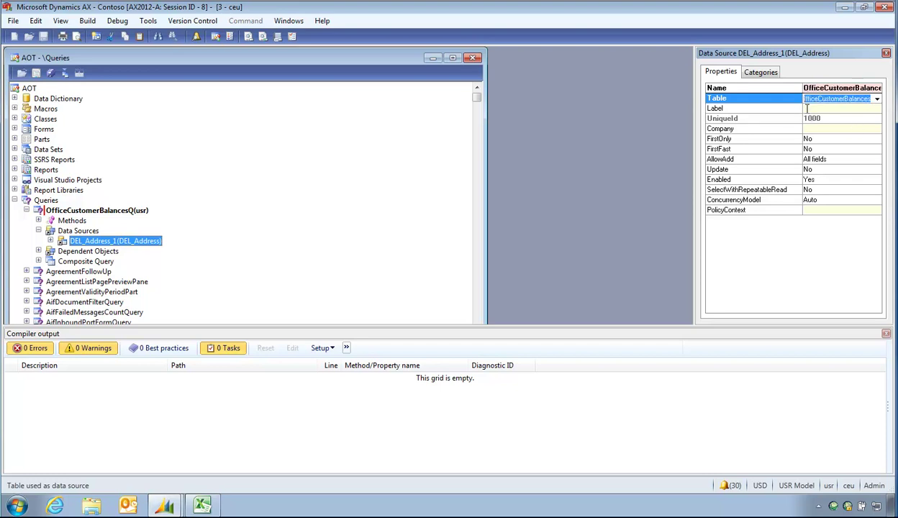
- Compile OfficeCustomerBalancesQ and inspect the data source Fields node behind the reported error
{"action": "left_click", "coordinate": [49, 212]}
{"action": "left_click", "coordinate": [50, 73]}
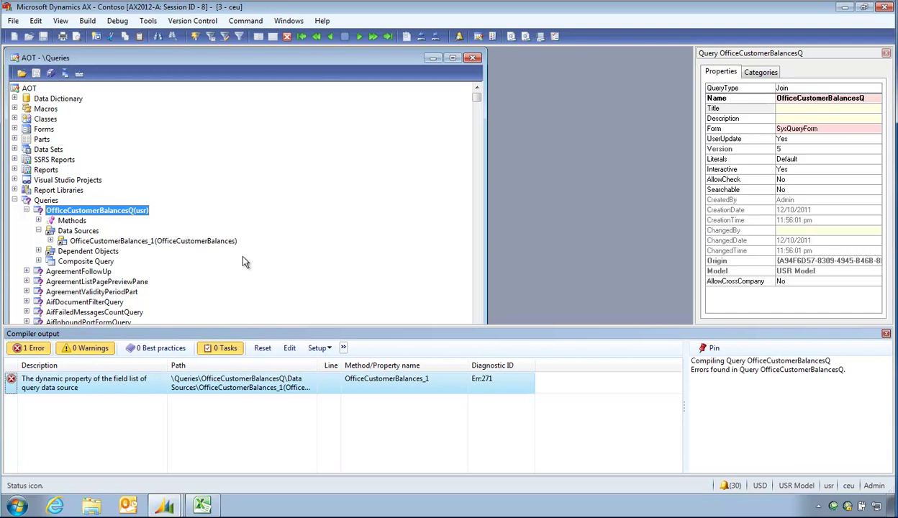
{"action": "key", "text": "Return"}
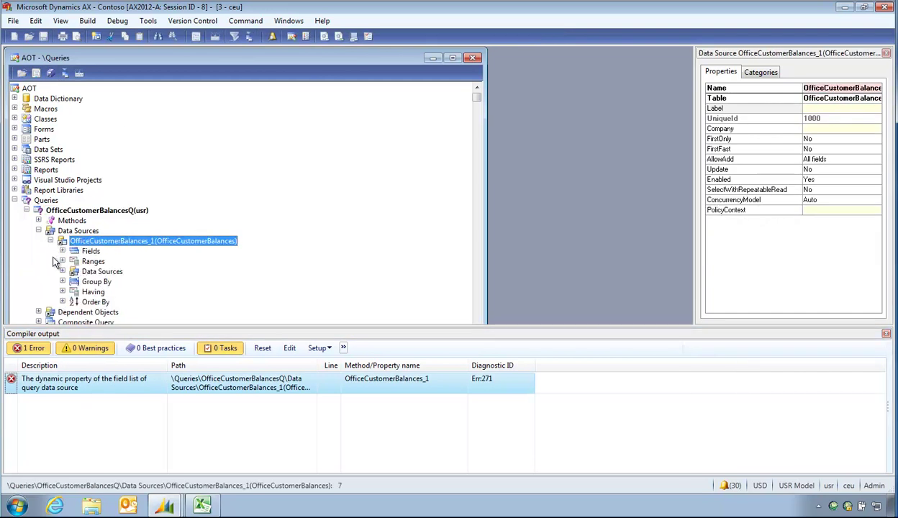
{"action": "left_click", "coordinate": [90, 169]}
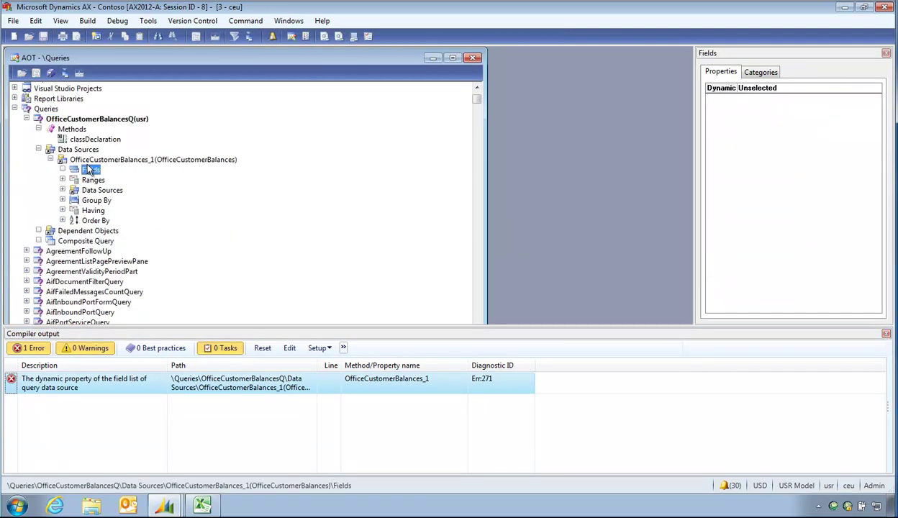
{"action": "left_click", "coordinate": [88, 159]}
{"action": "left_click", "coordinate": [61, 120]}
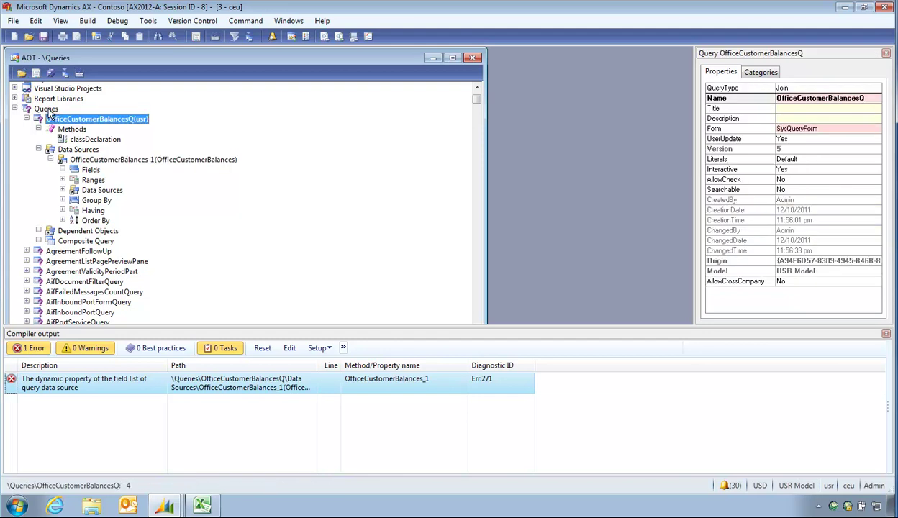
{"action": "left_click", "coordinate": [48, 109]}
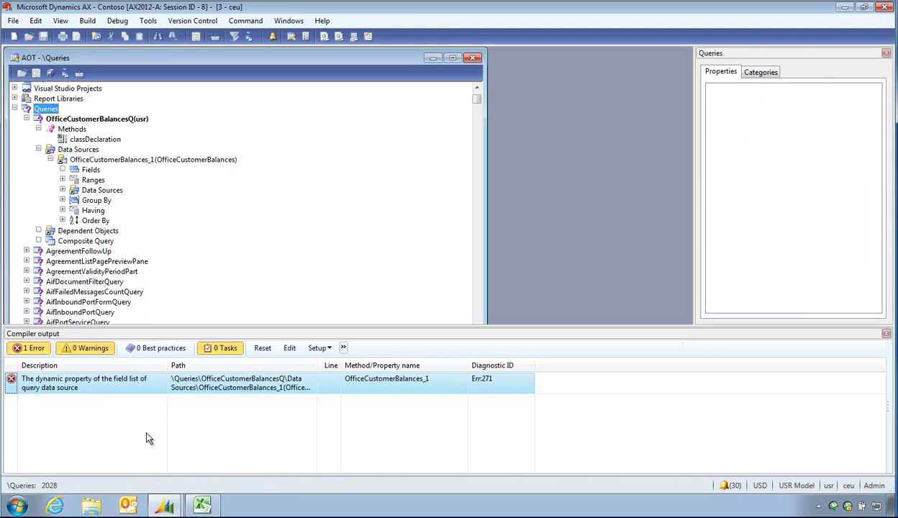
- In Excel's Book2, select a cell and open the Dynamics AX Add Tables dialog
{"action": "left_click", "coordinate": [203, 505]}
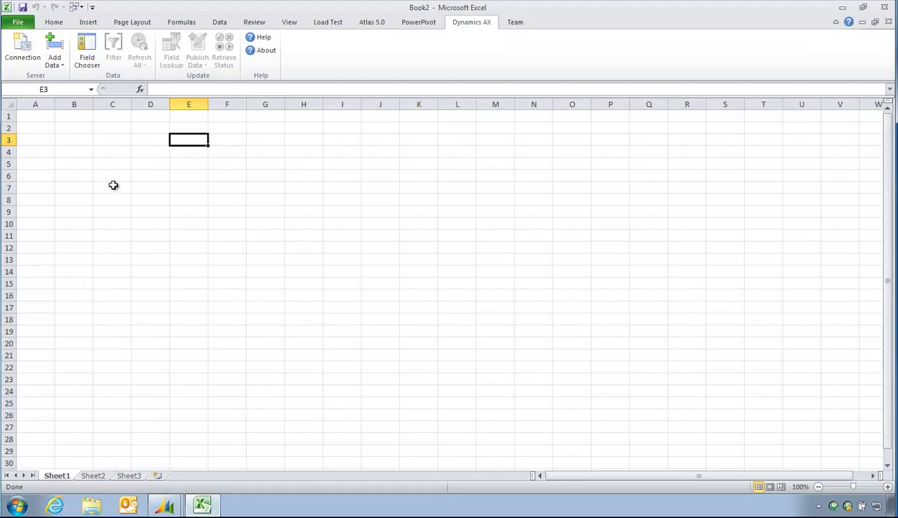
{"action": "left_click", "coordinate": [102, 174]}
{"action": "left_click", "coordinate": [66, 150]}
{"action": "left_click", "coordinate": [99, 63]}
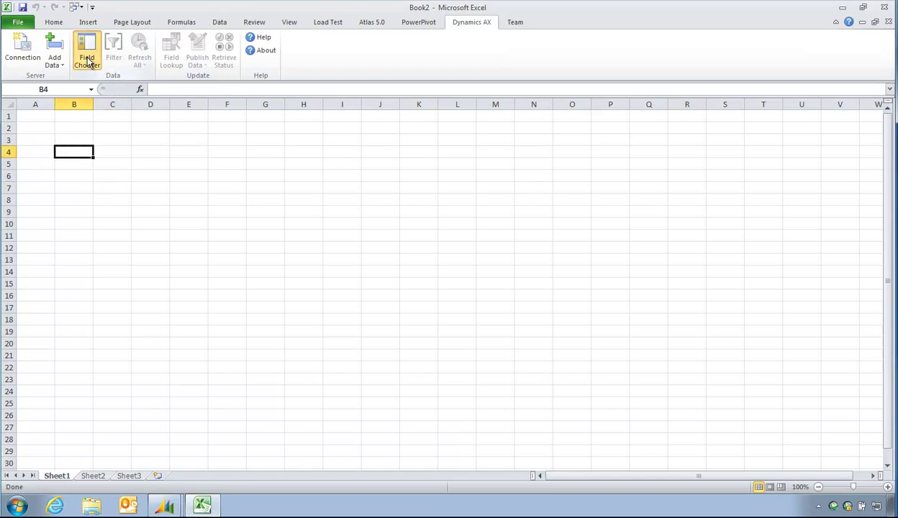
{"action": "left_click", "coordinate": [55, 66]}
{"action": "left_click", "coordinate": [72, 91]}
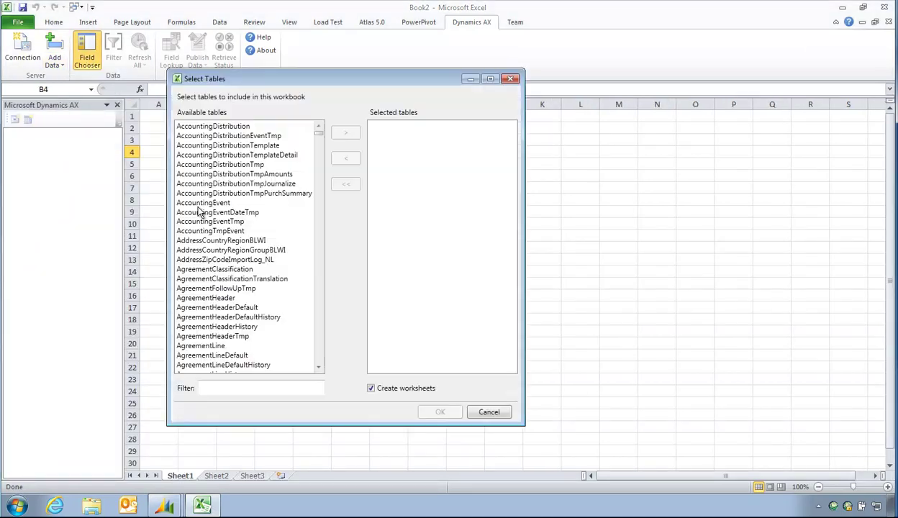
- Browse the available tables down to OMHierarchyType, then cancel and close the Dynamics AX pane
{"action": "left_click", "coordinate": [254, 137]}
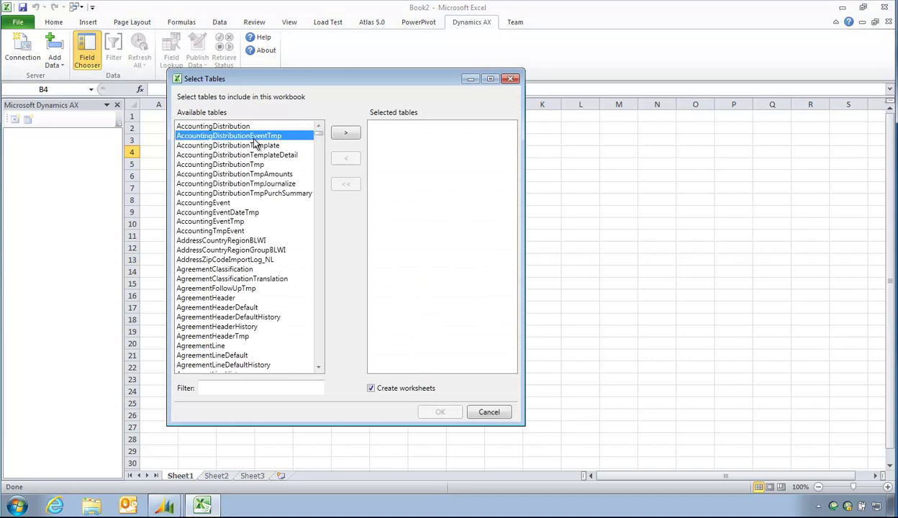
{"action": "type", "text": "custo"}
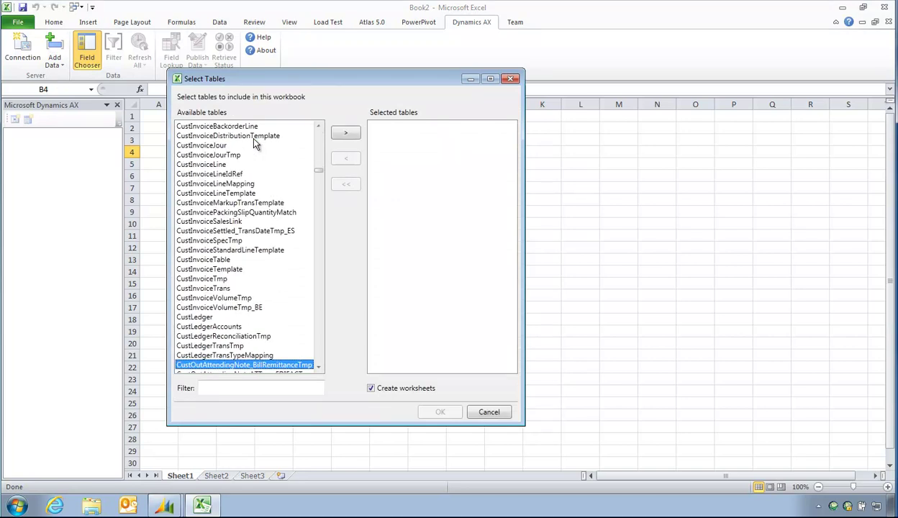
{"action": "type", "text": "omh"}
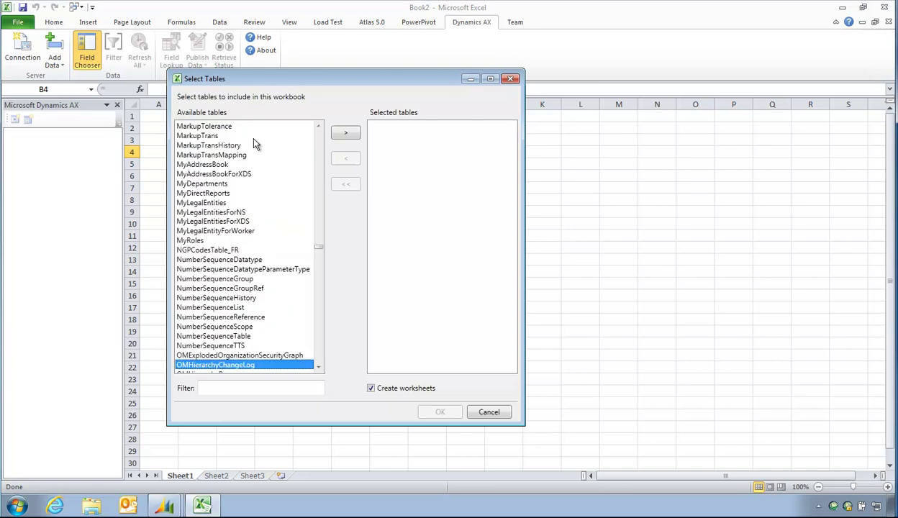
{"action": "scroll", "coordinate": [247, 137], "scroll_direction": "down", "scroll_amount": 5}
{"action": "left_click", "coordinate": [224, 260]}
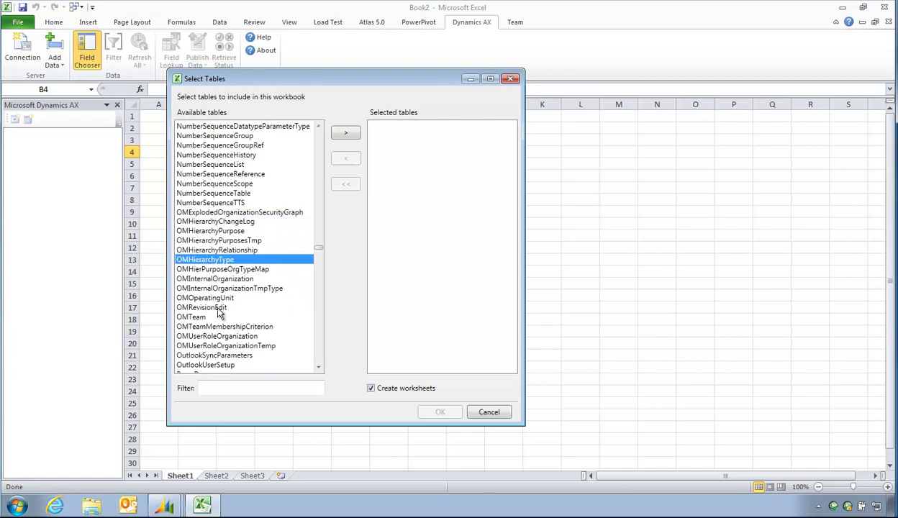
{"action": "scroll", "coordinate": [226, 208], "scroll_direction": "down", "scroll_amount": 6}
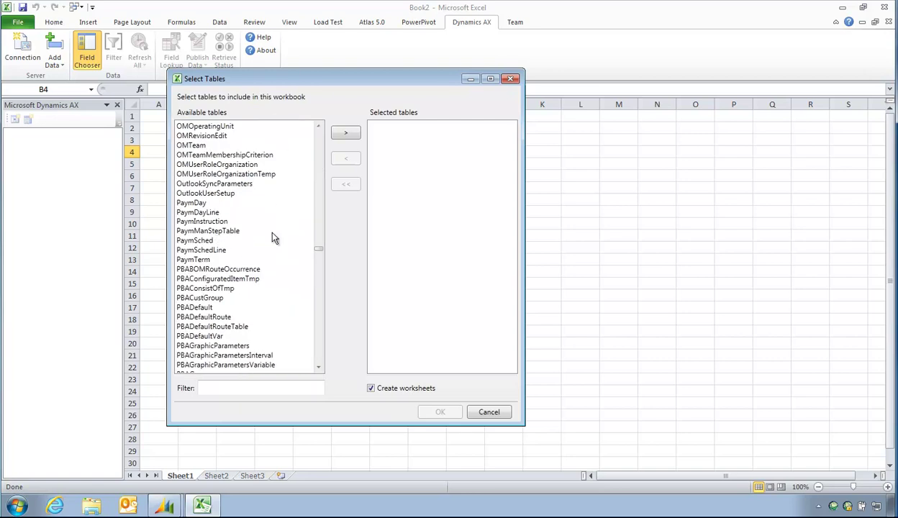
{"action": "left_click", "coordinate": [479, 410]}
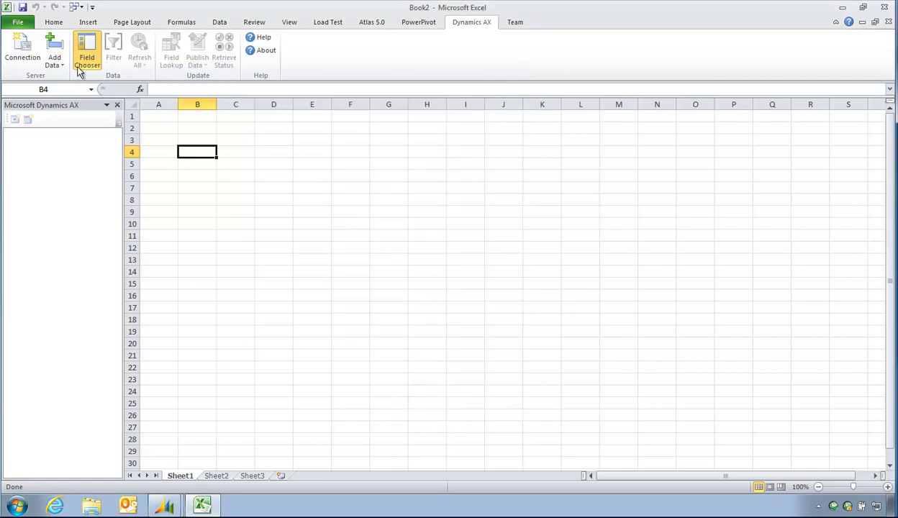
{"action": "left_click", "coordinate": [119, 106]}
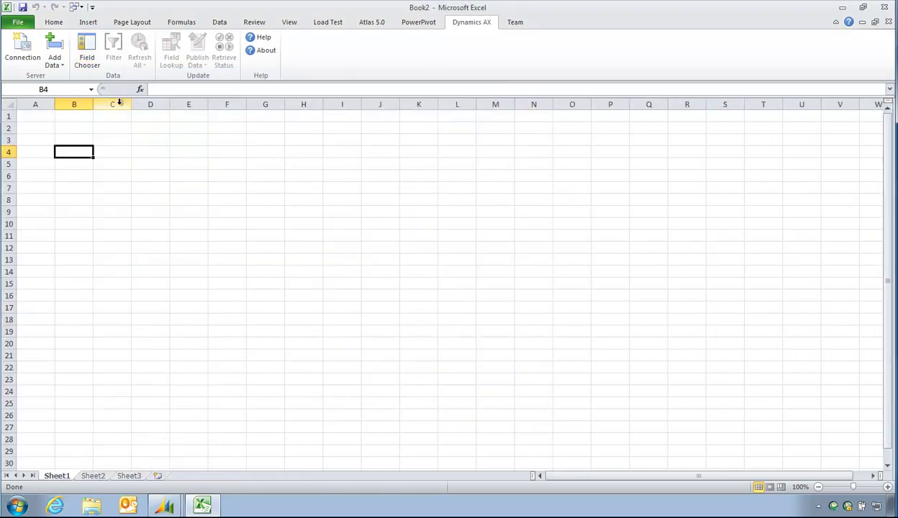
- Close Excel without saving Book2 and relaunch Excel 2010
{"action": "left_click", "coordinate": [885, 9]}
{"action": "left_click", "coordinate": [445, 268]}
{"action": "left_click", "coordinate": [15, 506]}
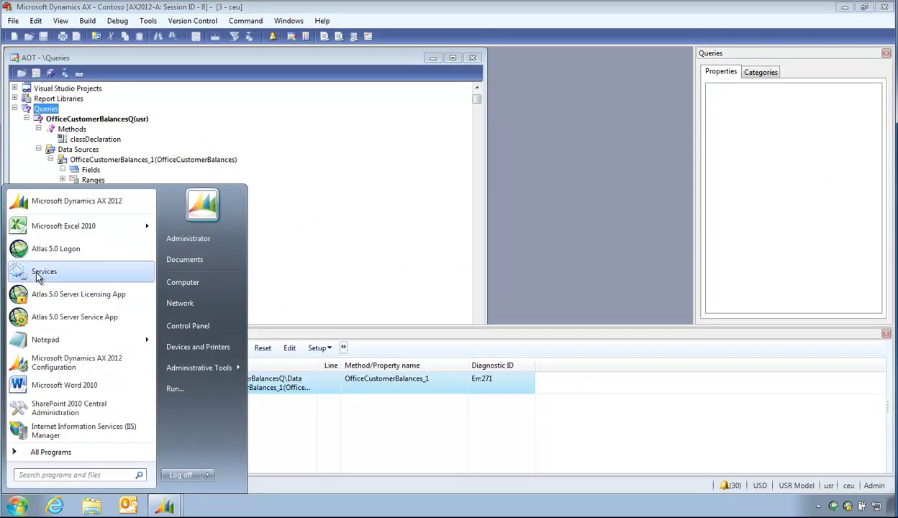
{"action": "left_click", "coordinate": [43, 225]}
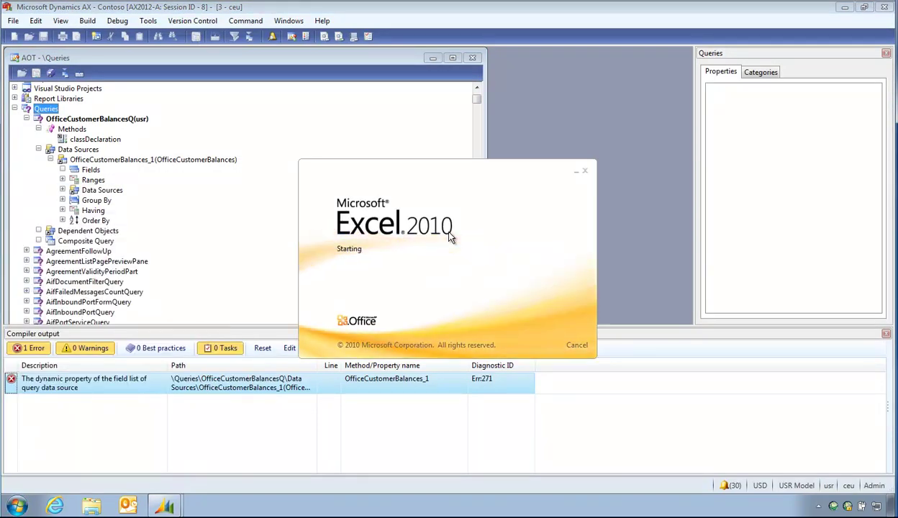
- In the AOT, collapse Queries and select the OfficeCustomerBalances view under Data Dictionary
{"action": "left_click", "coordinate": [14, 109]}
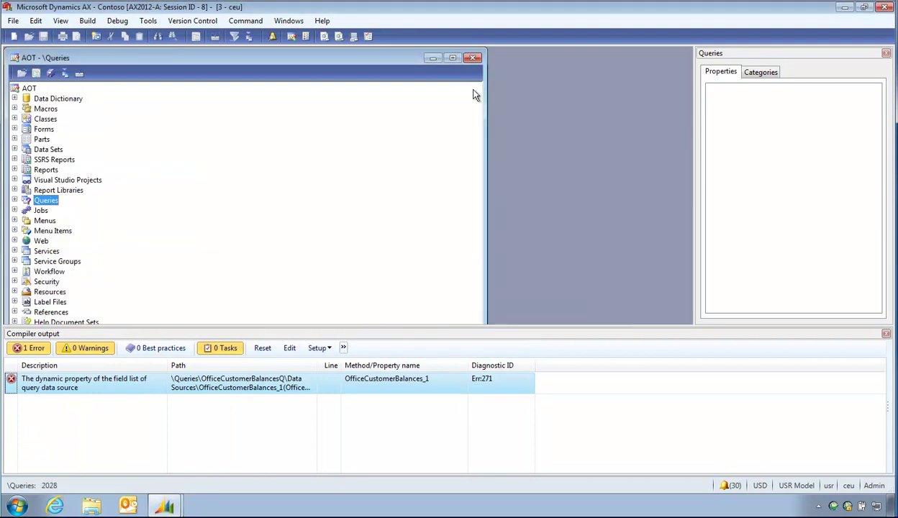
{"action": "left_click", "coordinate": [15, 99]}
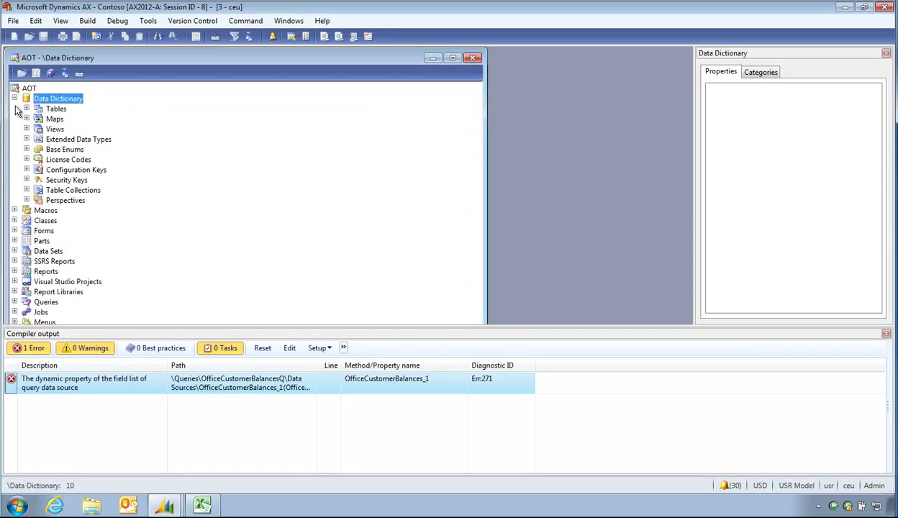
{"action": "left_click", "coordinate": [26, 129]}
{"action": "left_click", "coordinate": [67, 138]}
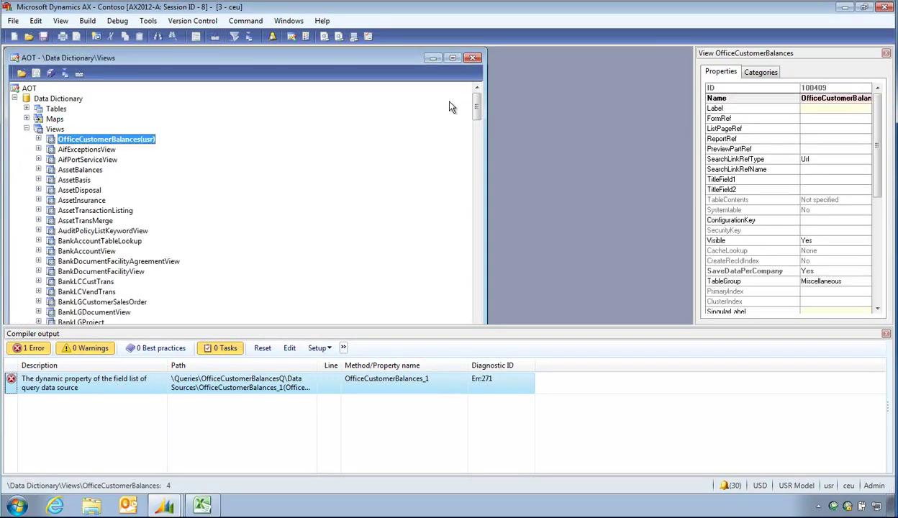
- Maximize Excel, connect the workbook to Dynamics AX, and choose Add Data from cell C6
{"action": "left_click", "coordinate": [202, 506]}
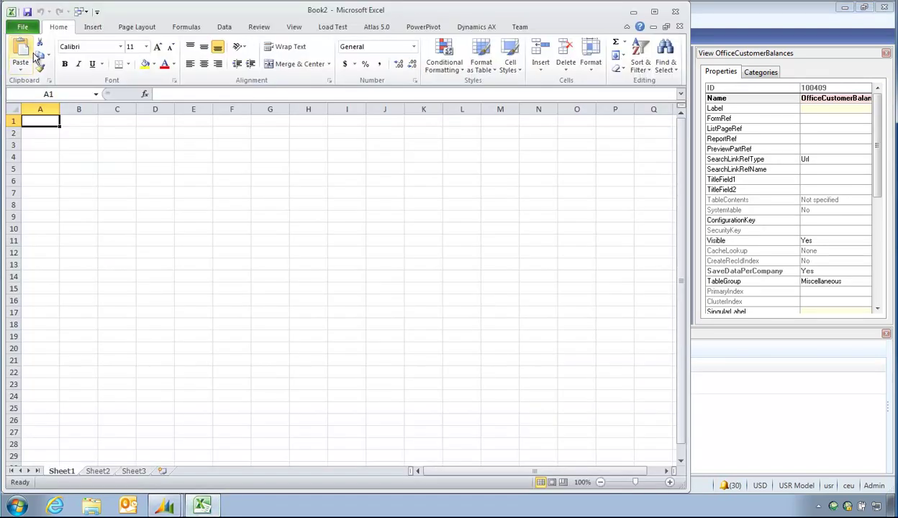
{"action": "left_click", "coordinate": [654, 12]}
{"action": "left_click", "coordinate": [478, 24]}
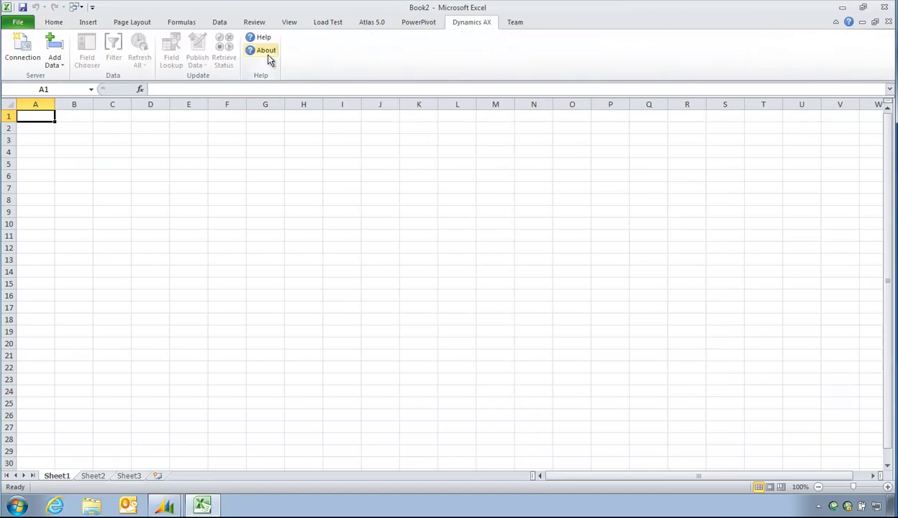
{"action": "left_click", "coordinate": [22, 50]}
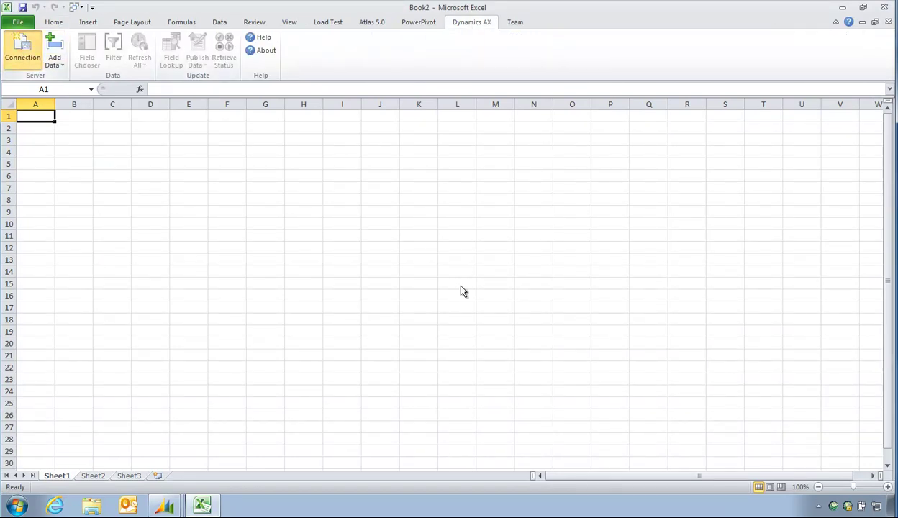
{"action": "left_click", "coordinate": [440, 292]}
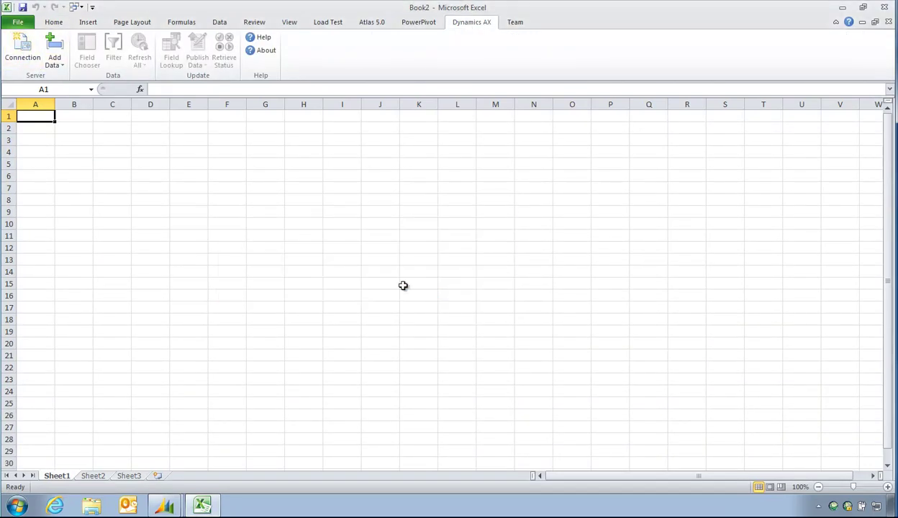
{"action": "left_click", "coordinate": [111, 176]}
{"action": "left_click", "coordinate": [55, 61]}
- Scroll the Select Tables list to the O tables, pick AifPort, then cancel without adding anything
{"action": "left_click", "coordinate": [70, 92]}
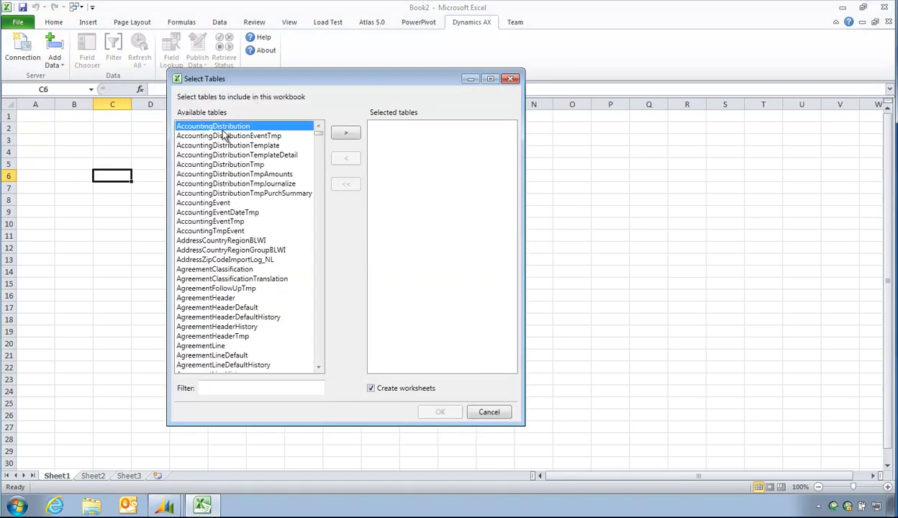
{"action": "key", "text": "o"}
{"action": "scroll", "coordinate": [226, 136], "scroll_direction": "down", "scroll_amount": 5}
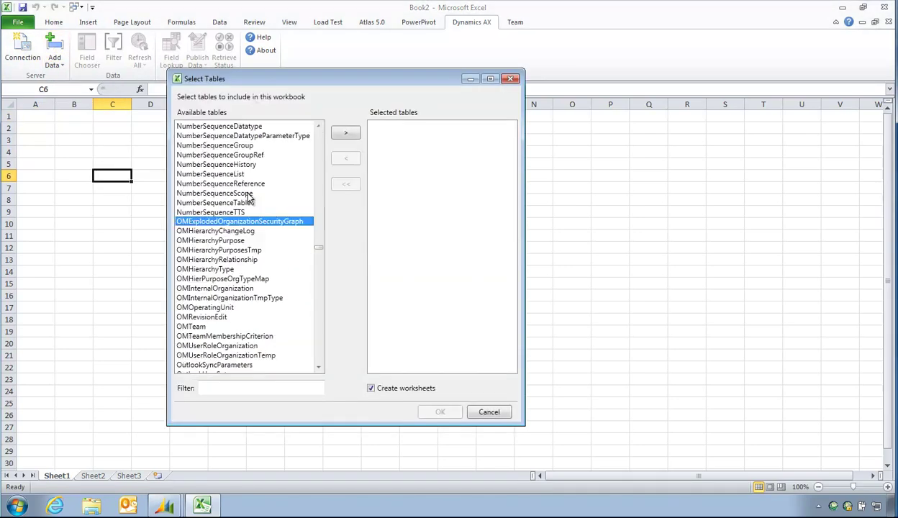
{"action": "scroll", "coordinate": [225, 280], "scroll_direction": "up", "scroll_amount": 3}
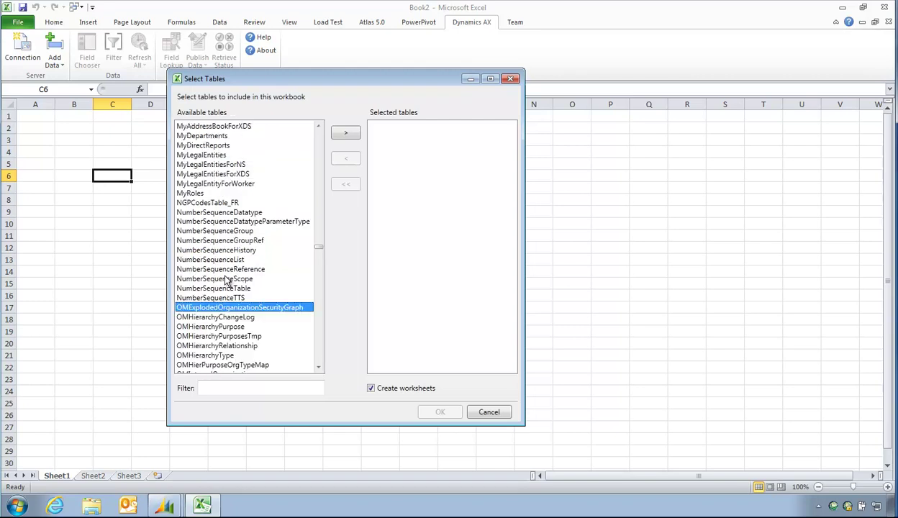
{"action": "scroll", "coordinate": [228, 281], "scroll_direction": "down", "scroll_amount": 2}
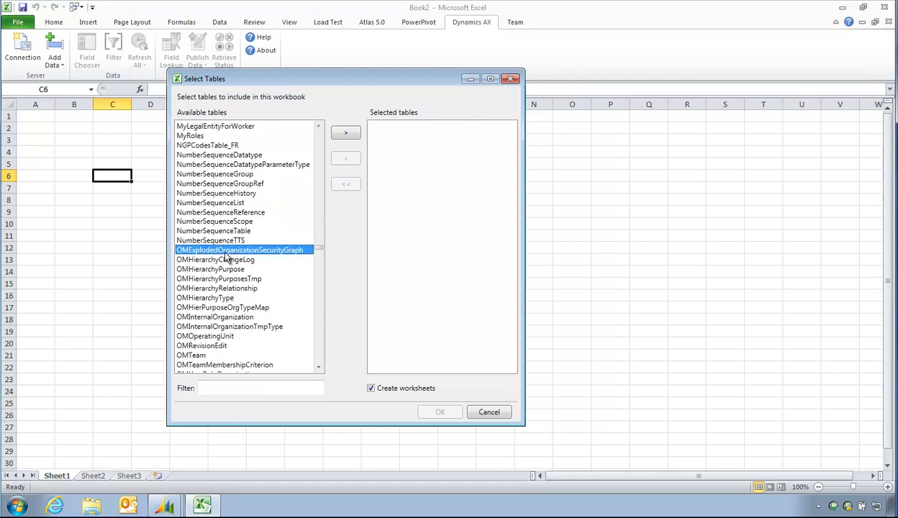
{"action": "scroll", "coordinate": [225, 257], "scroll_direction": "down", "scroll_amount": 4}
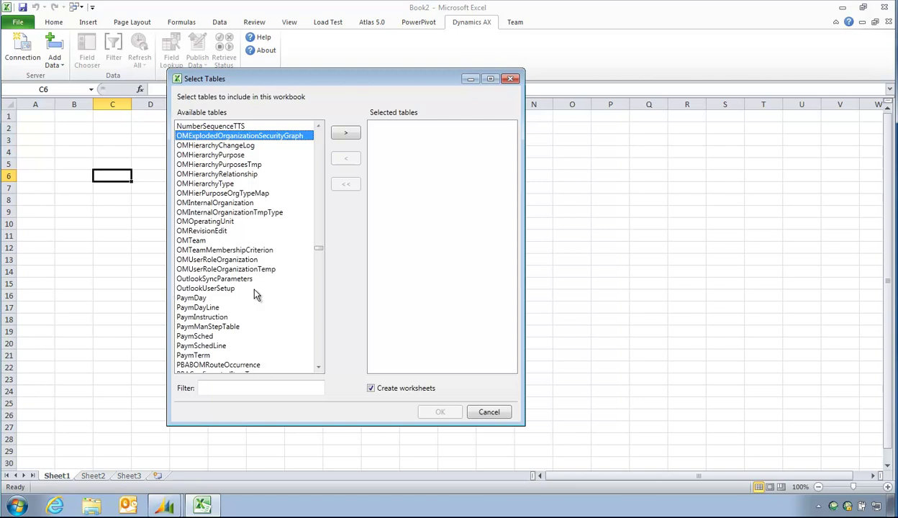
{"action": "scroll", "coordinate": [255, 293], "scroll_direction": "up", "scroll_amount": 4}
{"action": "scroll", "coordinate": [256, 291], "scroll_direction": "up", "scroll_amount": 6}
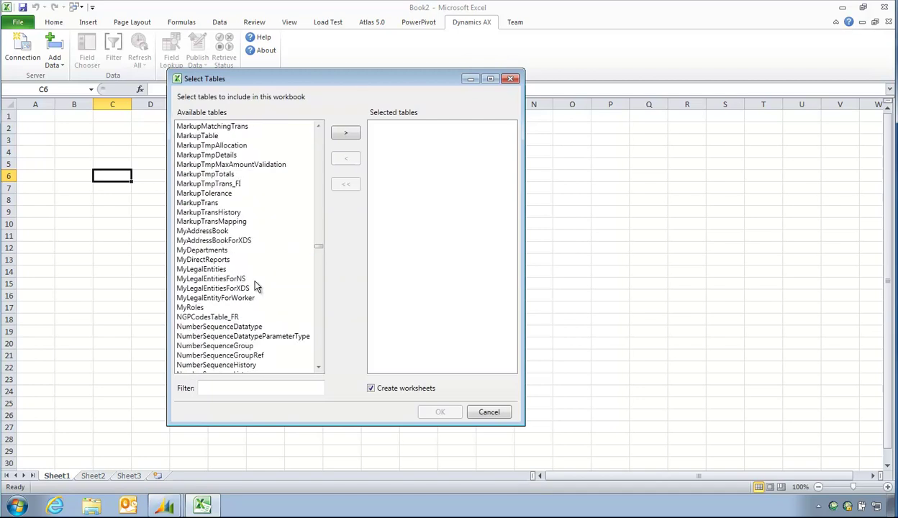
{"action": "left_click_drag", "start_coordinate": [318, 248], "coordinate": [309, 142]}
{"action": "left_click", "coordinate": [209, 166]}
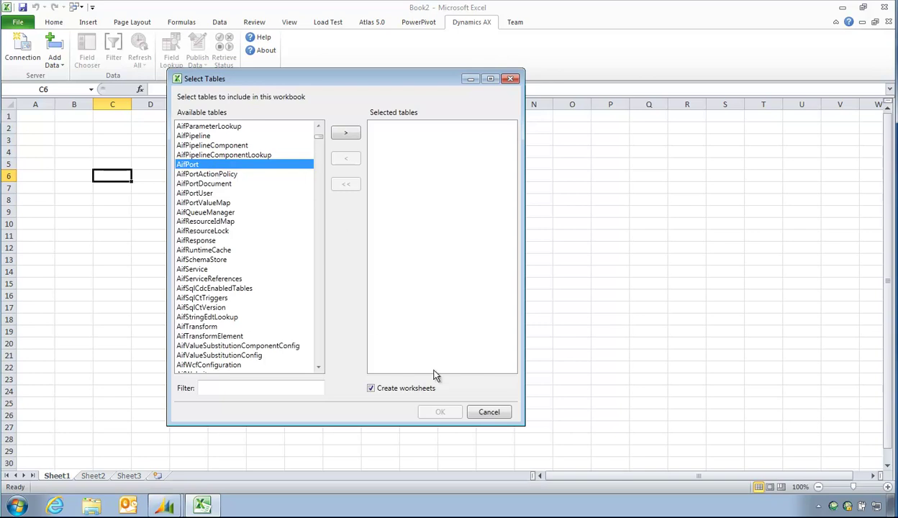
{"action": "left_click", "coordinate": [472, 411]}
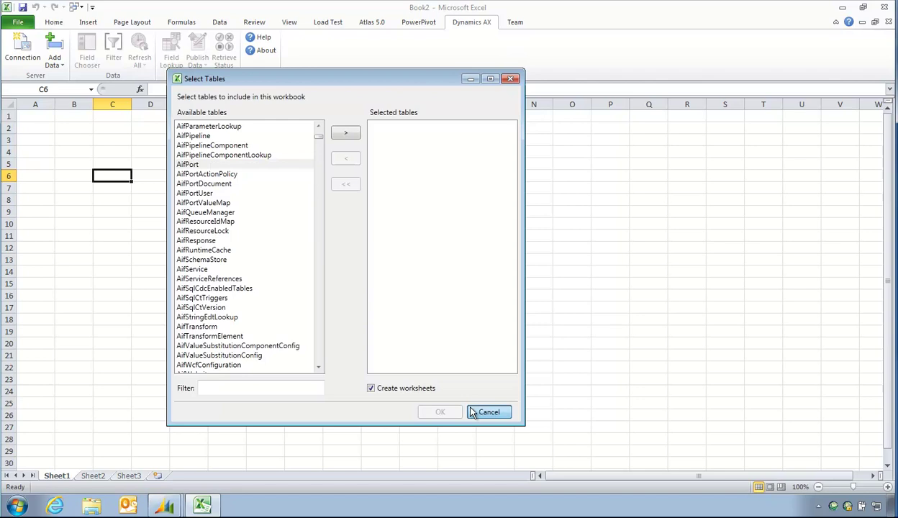
{"action": "left_click", "coordinate": [79, 151]}
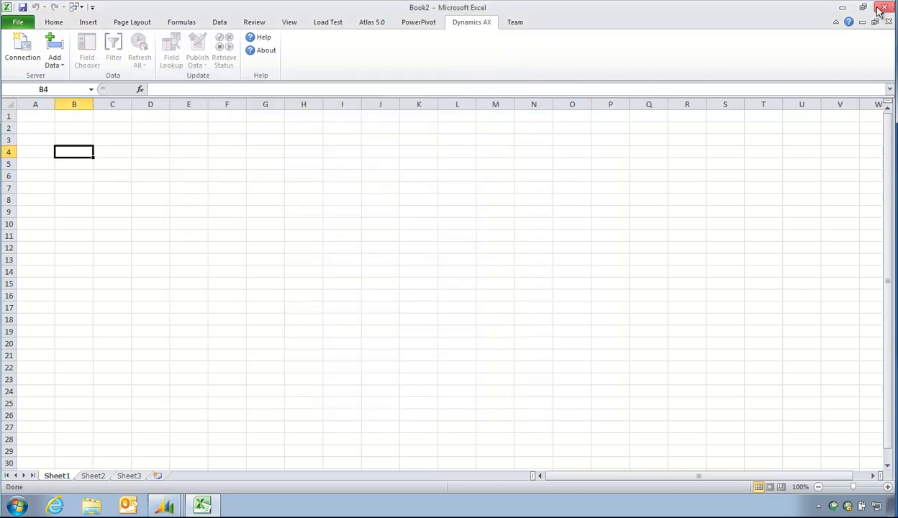
- Open the Accounts receivable All customers list page and export it to Microsoft Excel
{"action": "mouse_move", "coordinate": [203, 505]}
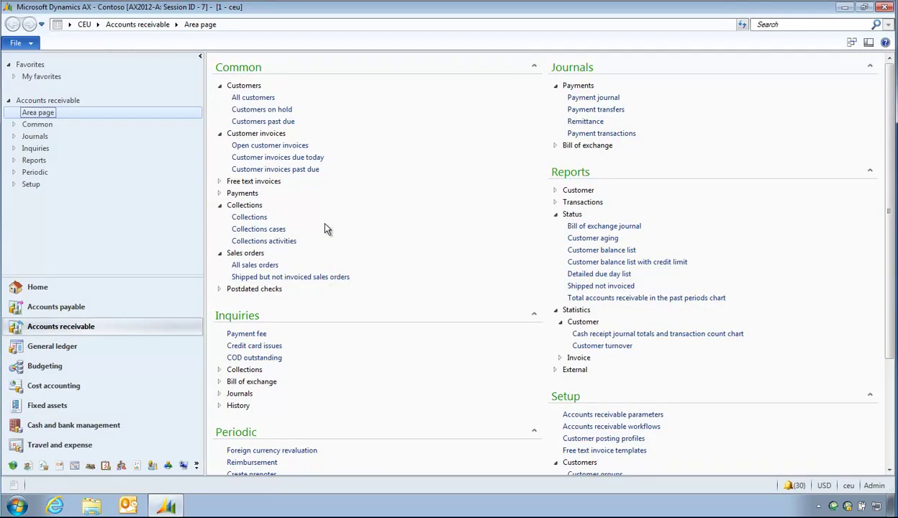
{"action": "left_click", "coordinate": [259, 99]}
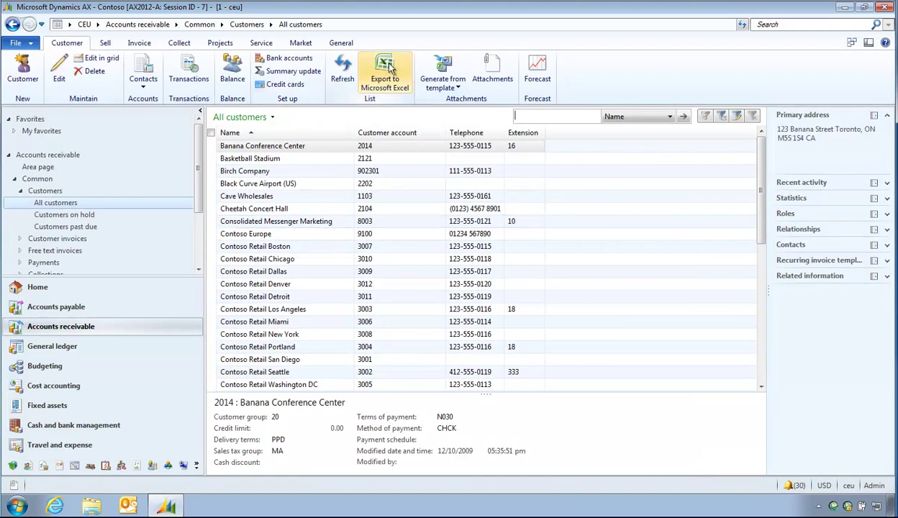
{"action": "left_click", "coordinate": [387, 63]}
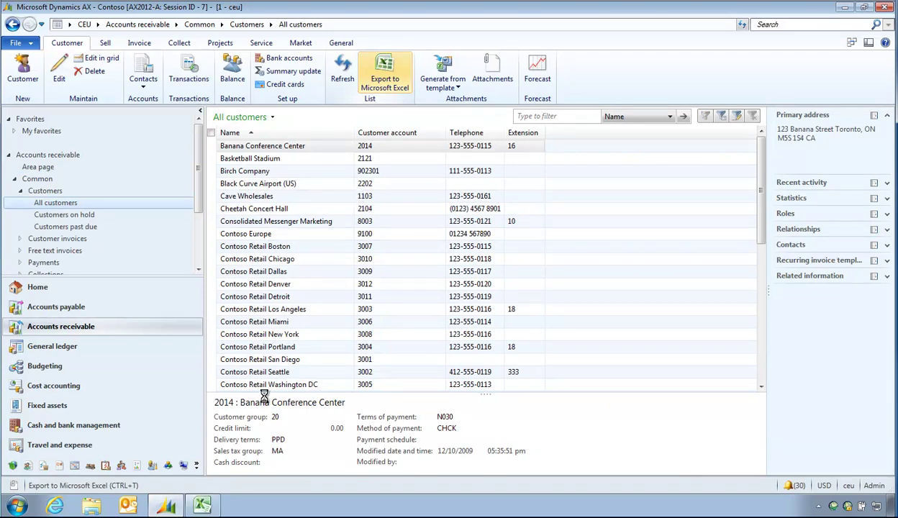
- In DYN743A.tmp.xlsx, delete the customer cells A7:D22, then Refresh All from Dynamics AX
{"action": "left_click", "coordinate": [202, 506]}
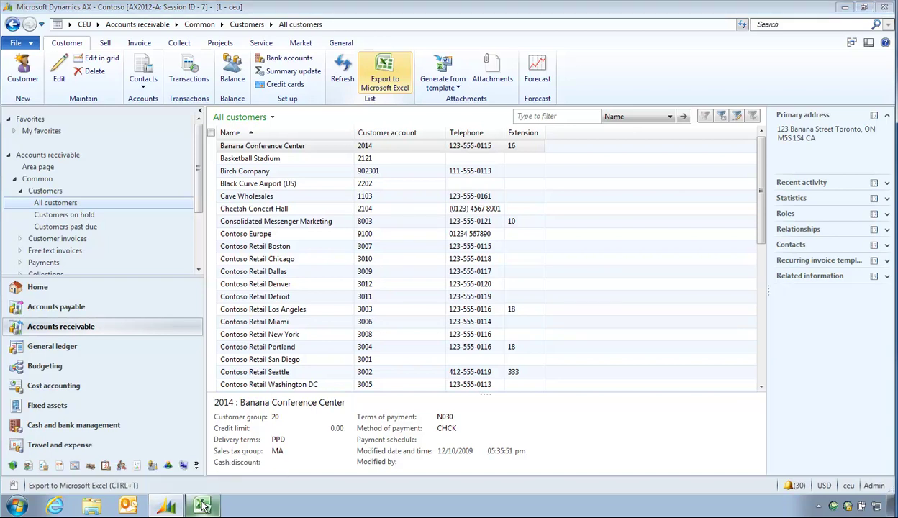
{"action": "mouse_move", "coordinate": [194, 505]}
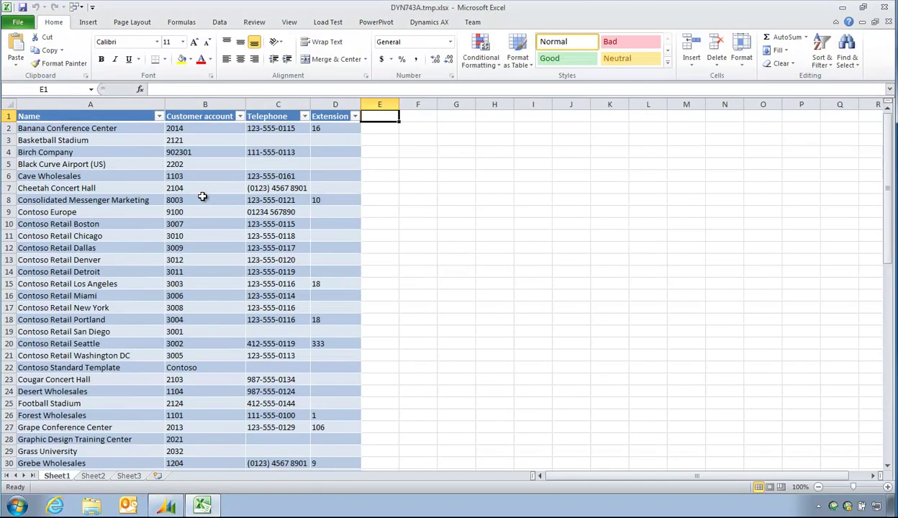
{"action": "left_click", "coordinate": [124, 210]}
{"action": "left_click_drag", "start_coordinate": [136, 187], "coordinate": [313, 365]}
{"action": "key", "text": "Delete"}
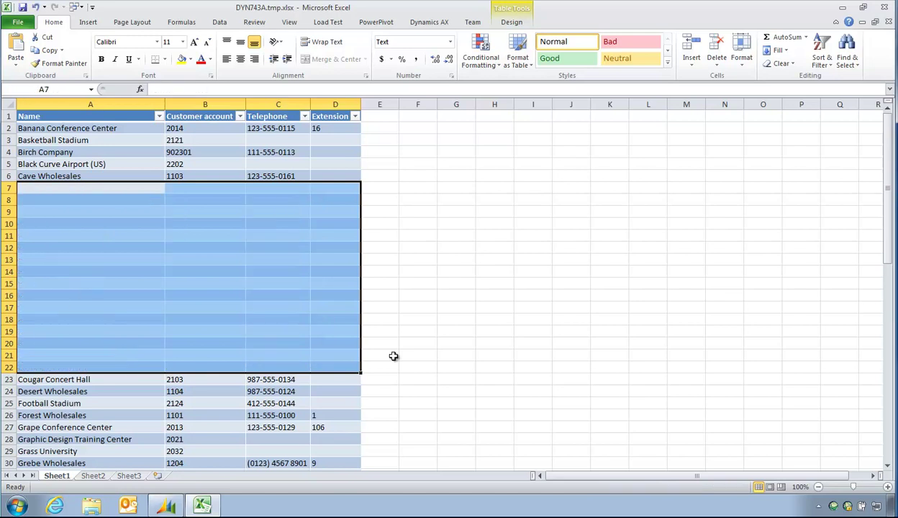
{"action": "left_click", "coordinate": [442, 235]}
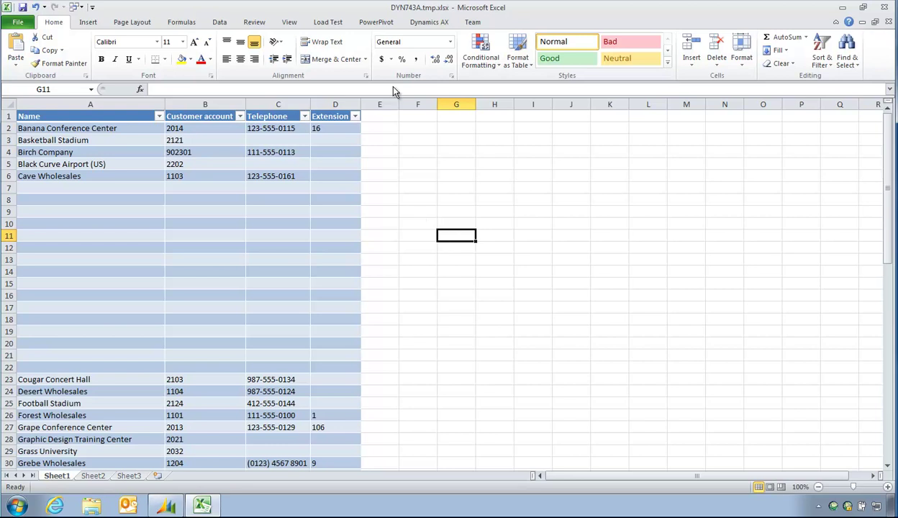
{"action": "left_click", "coordinate": [434, 22]}
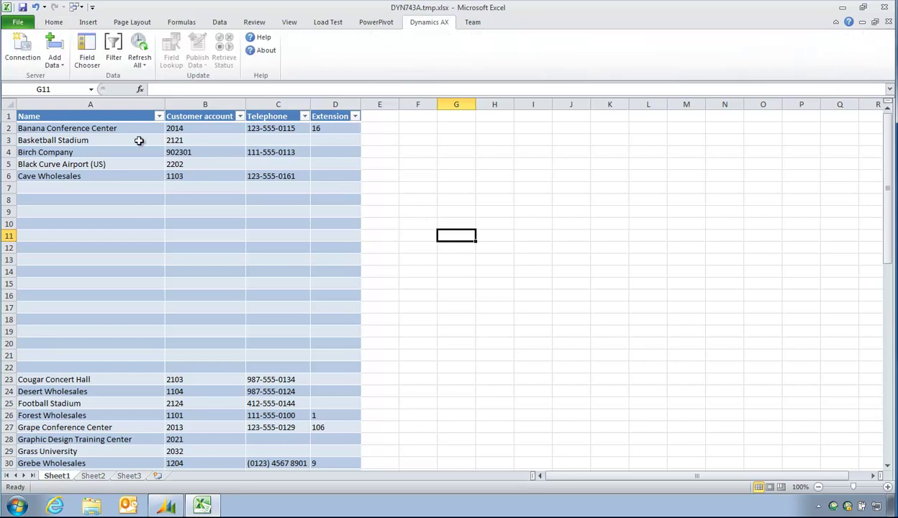
{"action": "left_click", "coordinate": [140, 48]}
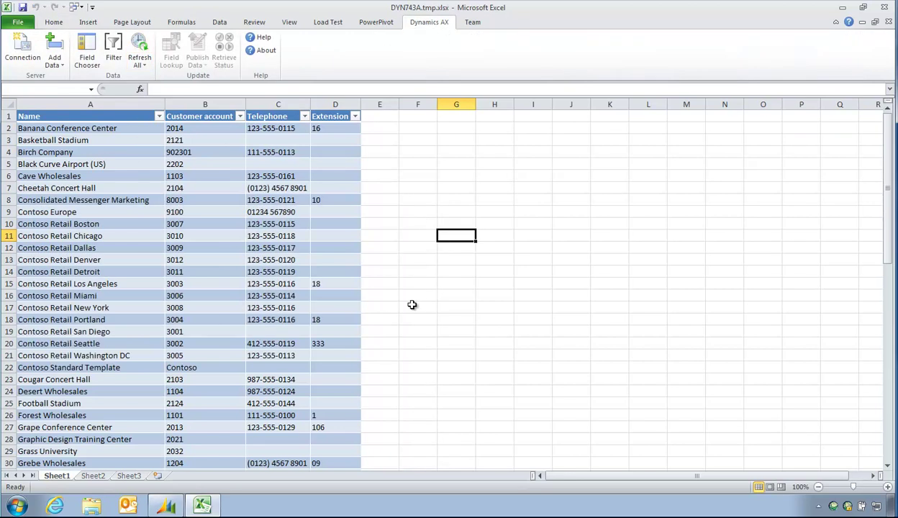
- Drag Credit limit and Credit rating from the widened Field Chooser into the table header
{"action": "left_click", "coordinate": [92, 208]}
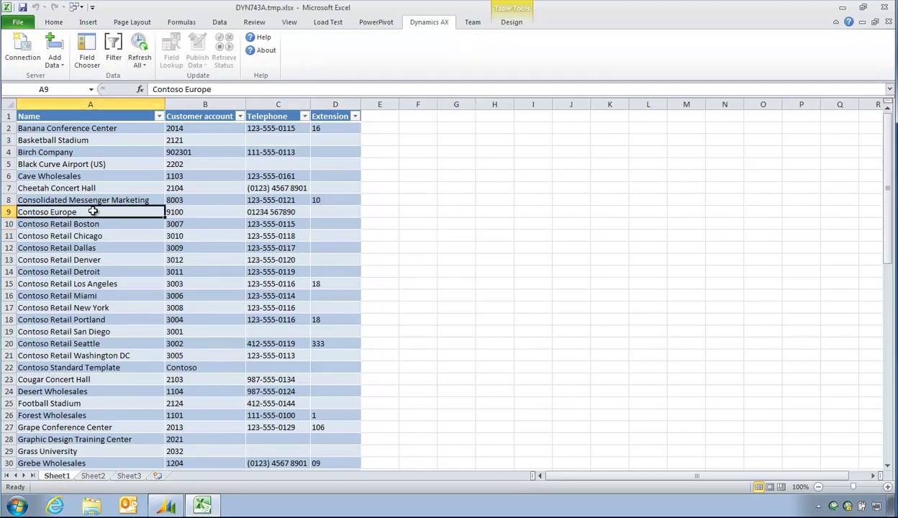
{"action": "left_click", "coordinate": [95, 63]}
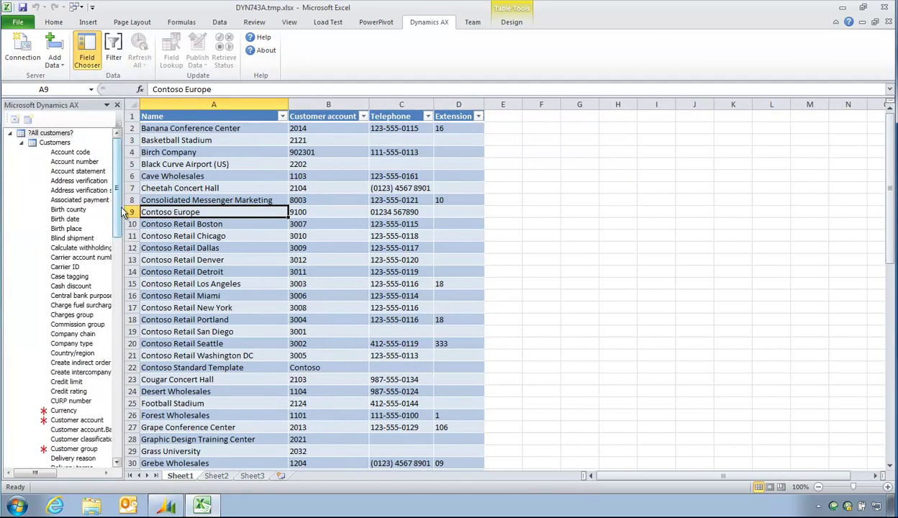
{"action": "left_click_drag", "start_coordinate": [130, 211], "coordinate": [176, 201]}
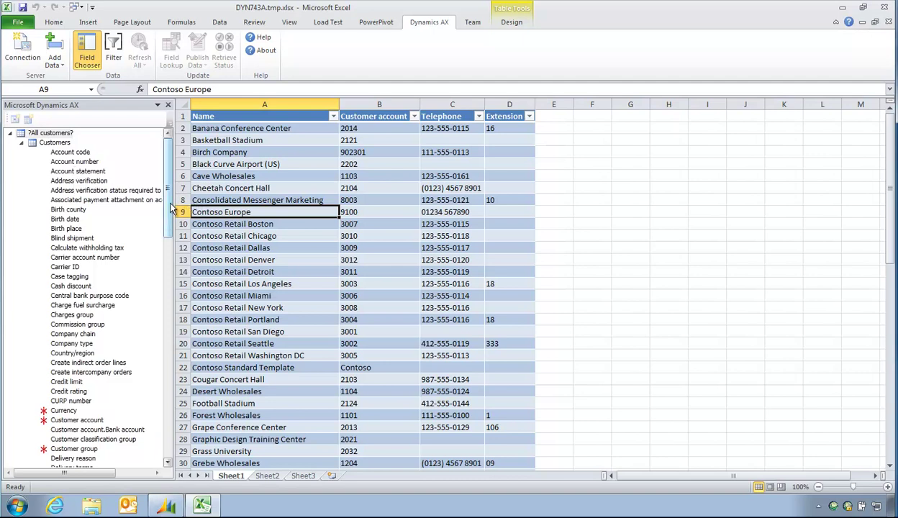
{"action": "mouse_move", "coordinate": [169, 204]}
{"action": "left_mouse_down"}
{"action": "mouse_move", "coordinate": [171, 330]}
{"action": "mouse_move", "coordinate": [178, 208]}
{"action": "left_mouse_up"}
{"action": "left_click_drag", "start_coordinate": [70, 369], "coordinate": [532, 119]}
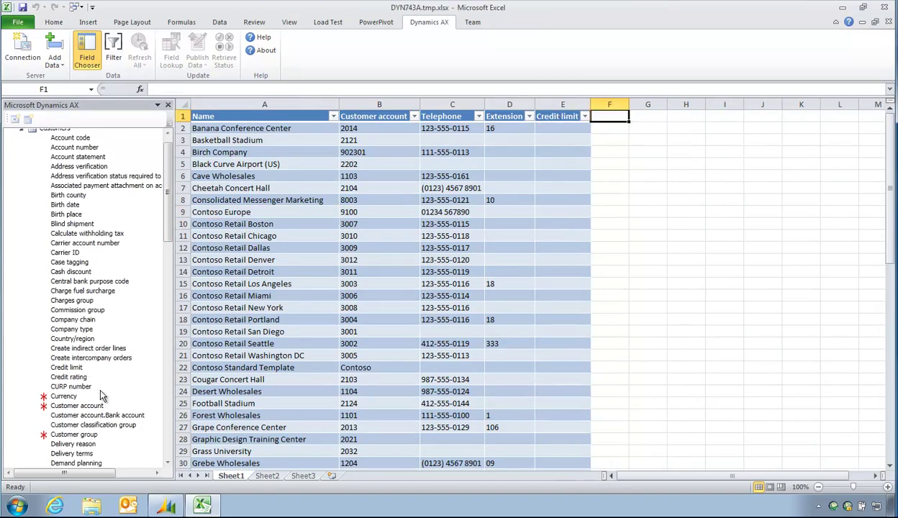
{"action": "left_click_drag", "start_coordinate": [83, 381], "coordinate": [615, 120]}
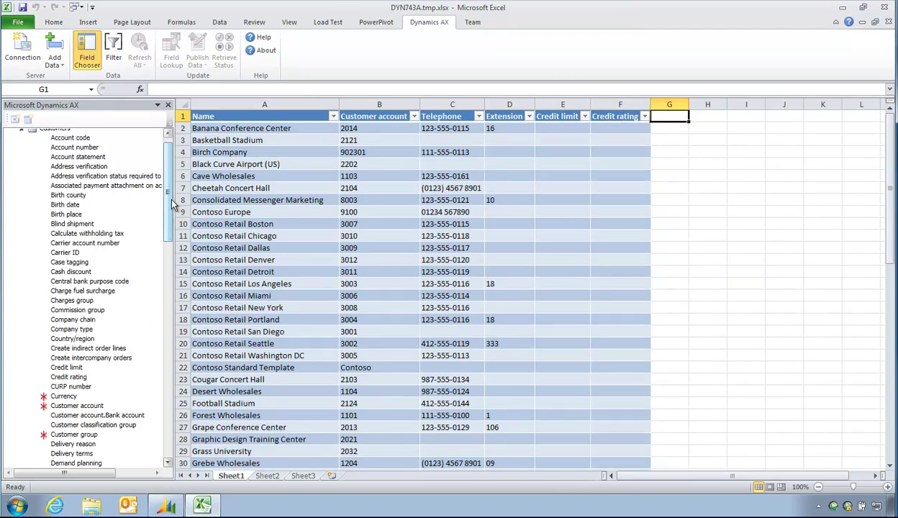
{"action": "left_click_drag", "start_coordinate": [171, 205], "coordinate": [149, 410]}
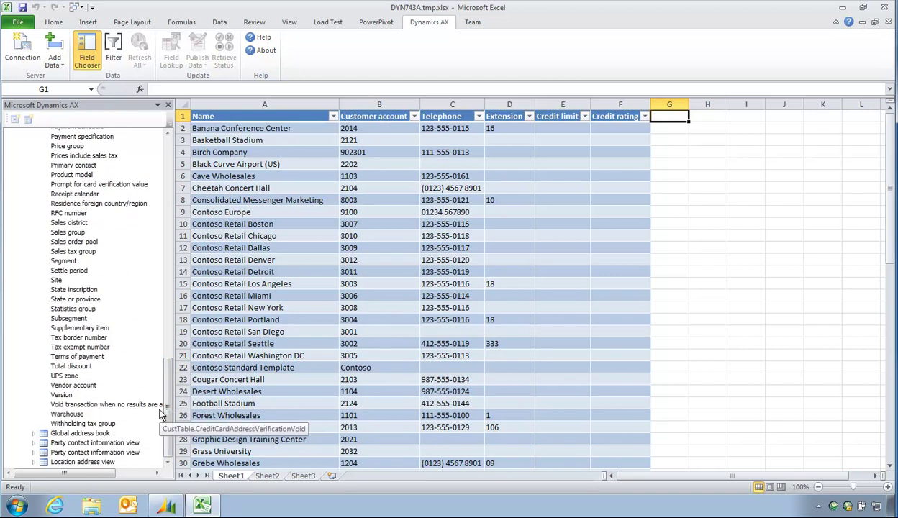
{"action": "left_click_drag", "start_coordinate": [164, 354], "coordinate": [163, 156]}
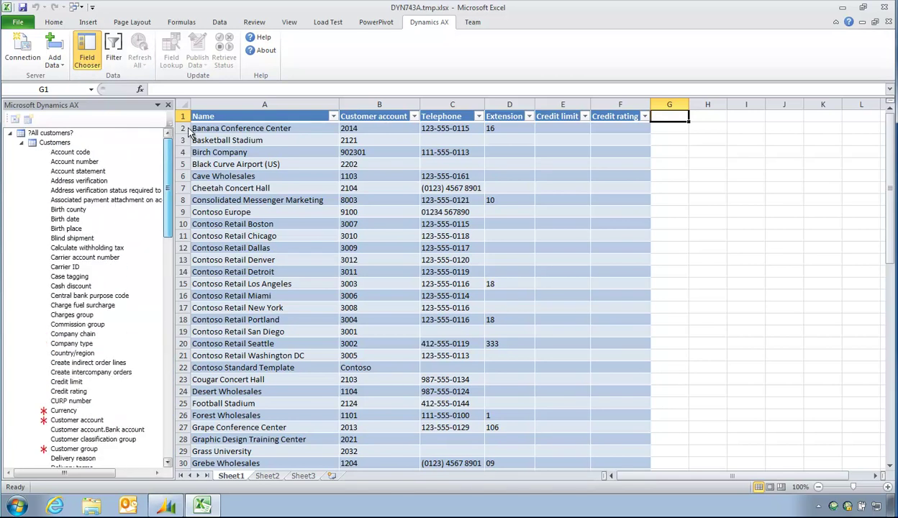
- Hide Field Chooser, Refresh All, and confirm rows show credit limit $0.00 and rating Good
{"action": "left_click", "coordinate": [86, 61]}
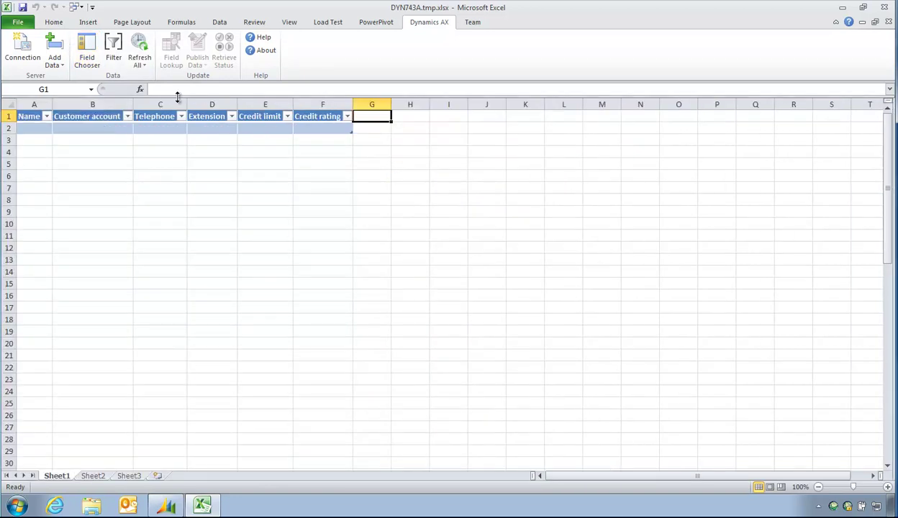
{"action": "left_click", "coordinate": [141, 52]}
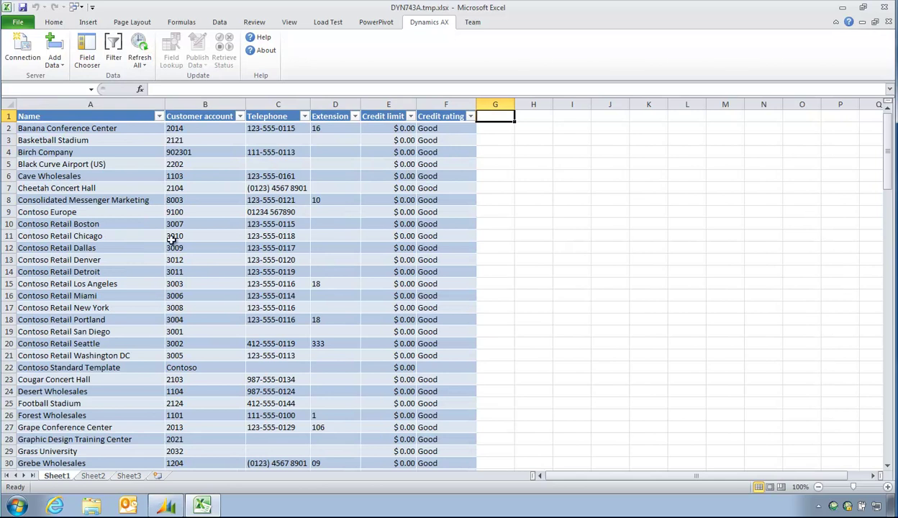
{"action": "left_click", "coordinate": [173, 239]}
{"action": "scroll", "coordinate": [170, 238], "scroll_direction": "down", "scroll_amount": 17}
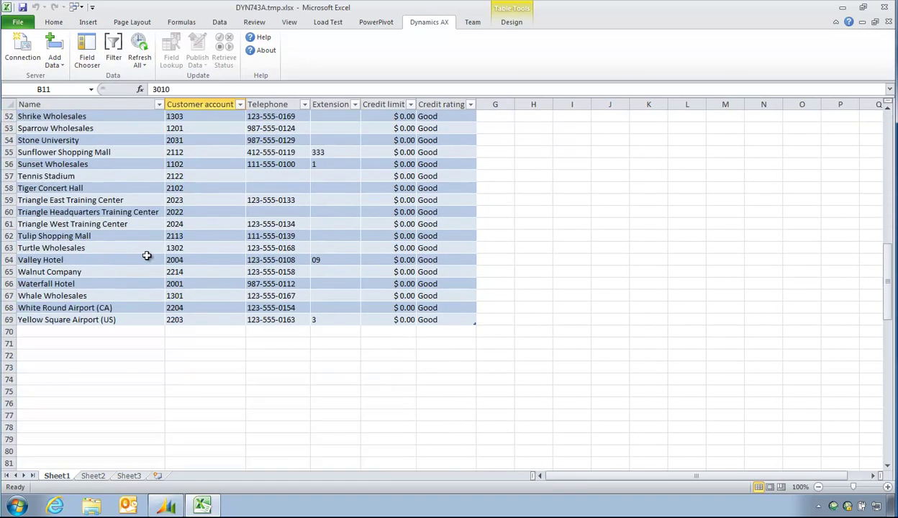
{"action": "scroll", "coordinate": [146, 256], "scroll_direction": "up", "scroll_amount": 17}
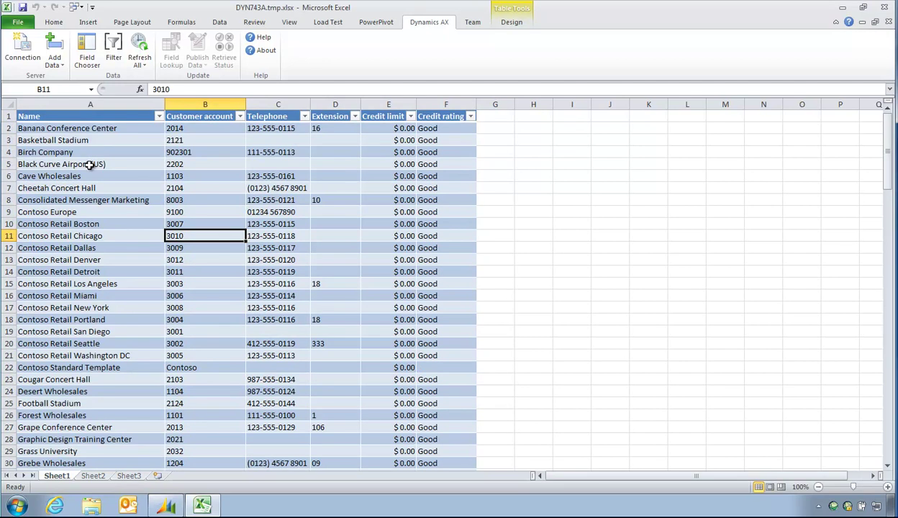
{"action": "left_click", "coordinate": [111, 185]}
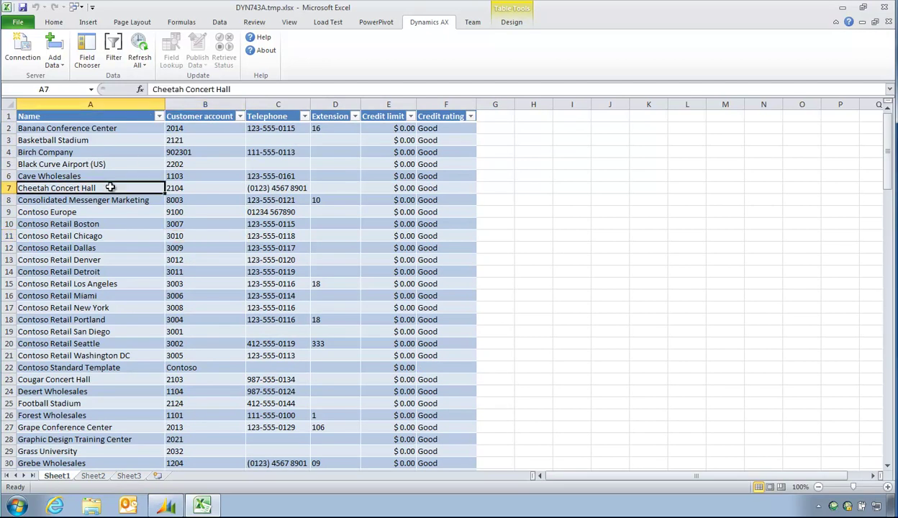
{"action": "left_click", "coordinate": [252, 202]}
{"action": "left_click", "coordinate": [410, 189]}
{"action": "left_click", "coordinate": [67, 164]}
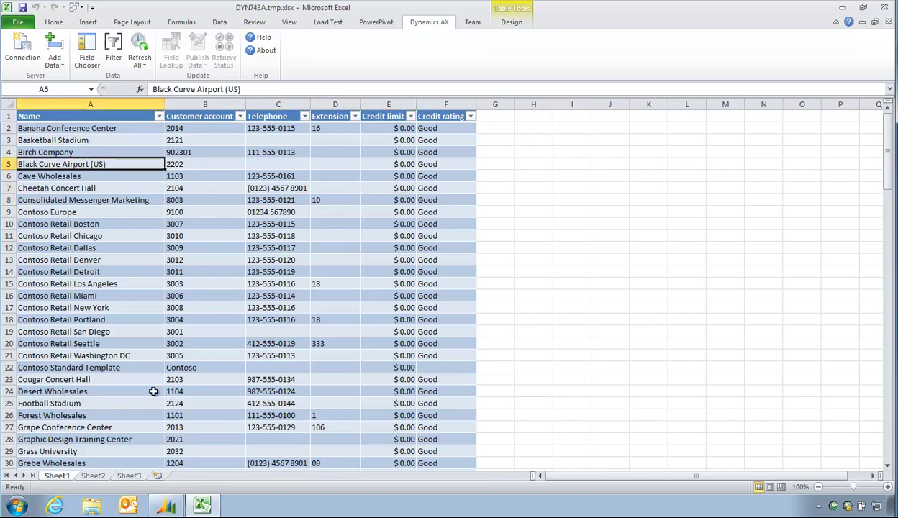
{"action": "mouse_move", "coordinate": [165, 506]}
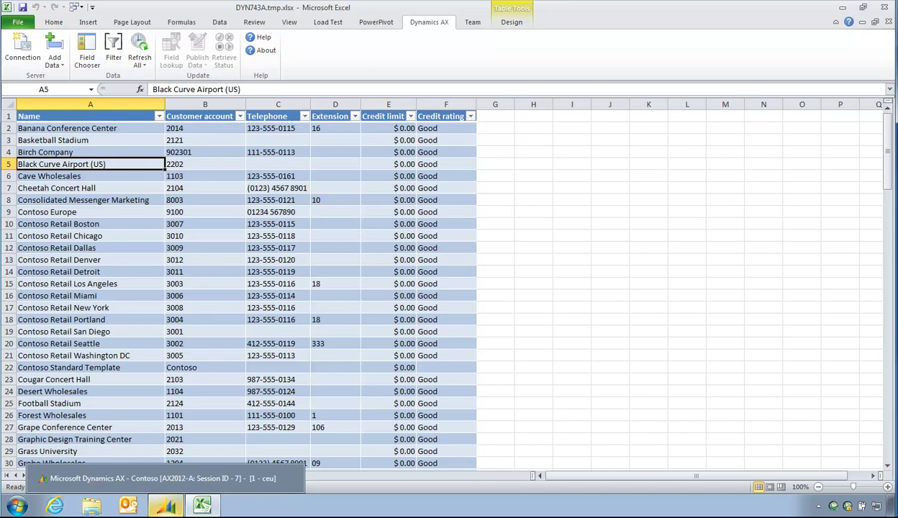
{"action": "left_click", "coordinate": [376, 159]}
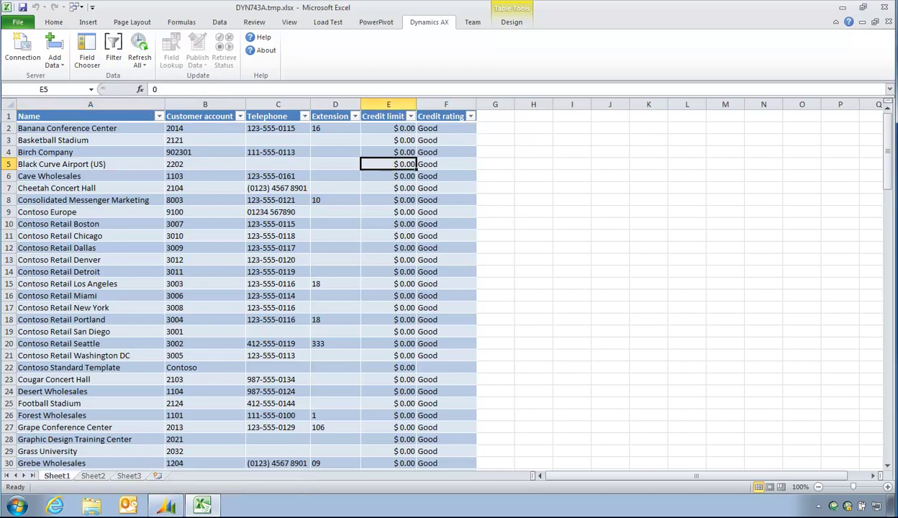
- Close the exported workbook without saving, relaunch Excel 2010, and select cell C4 in Book2
{"action": "left_click", "coordinate": [889, 10]}
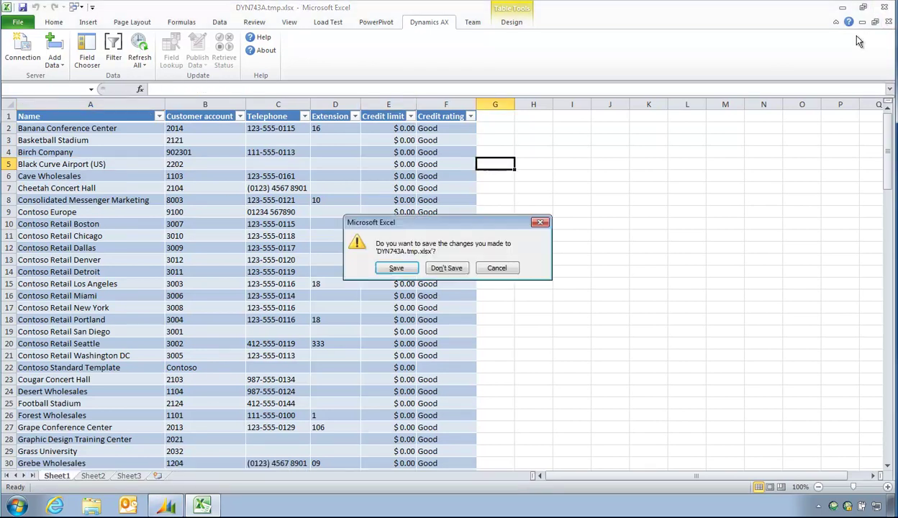
{"action": "left_click", "coordinate": [446, 268]}
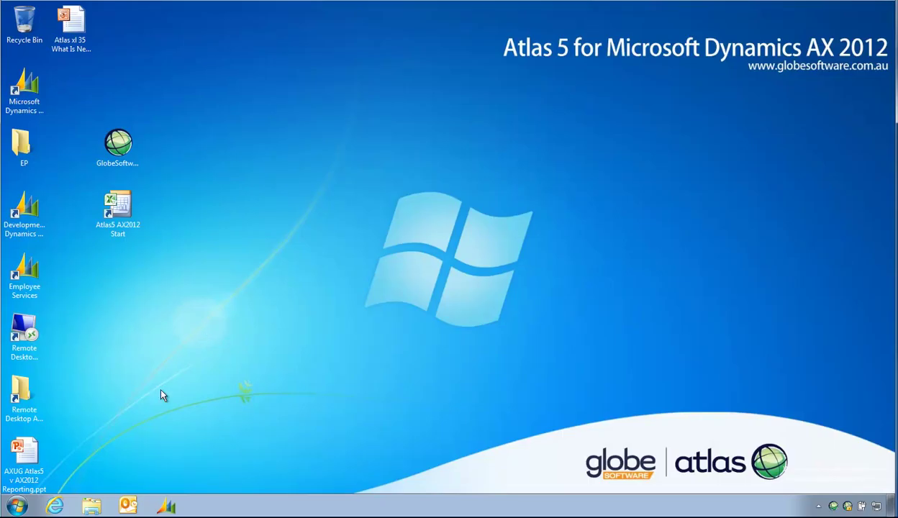
{"action": "left_click", "coordinate": [17, 505]}
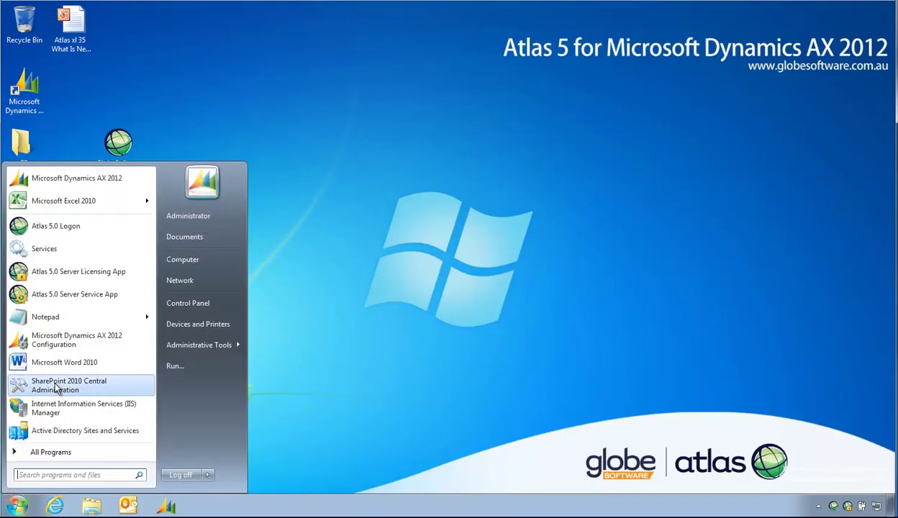
{"action": "left_click", "coordinate": [50, 201]}
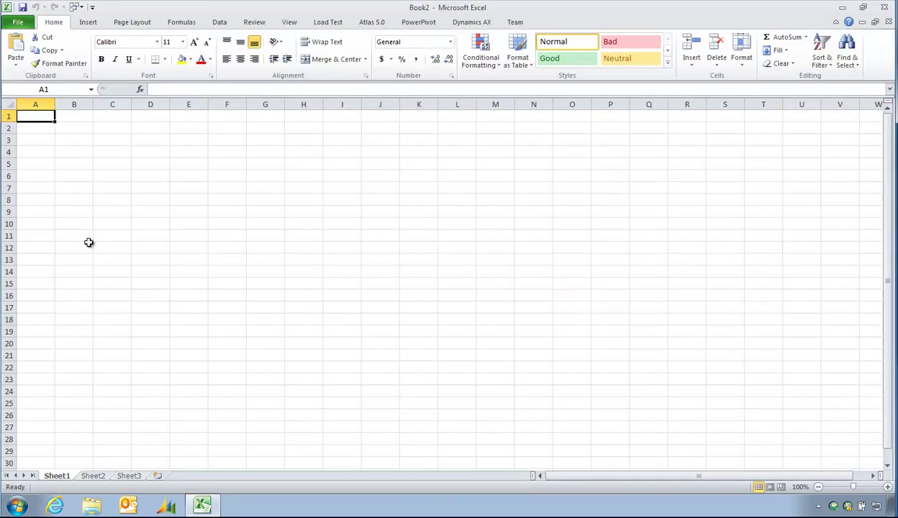
{"action": "left_click", "coordinate": [124, 152]}
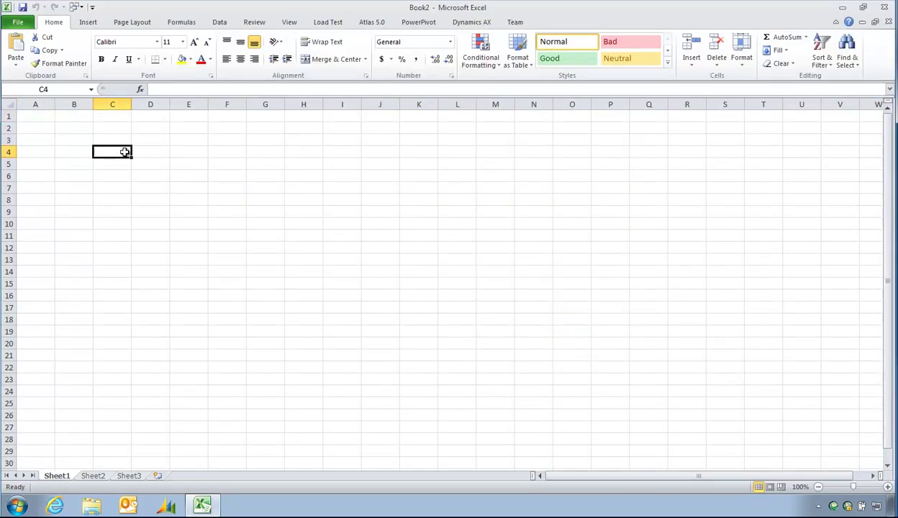
- Insert the Atlas Structured Summary report 'Customer Balances' from Customer transactions at C5, keeping its filter and style
{"action": "left_click", "coordinate": [373, 24]}
{"action": "key", "text": "Return"}
{"action": "left_click", "coordinate": [190, 68]}
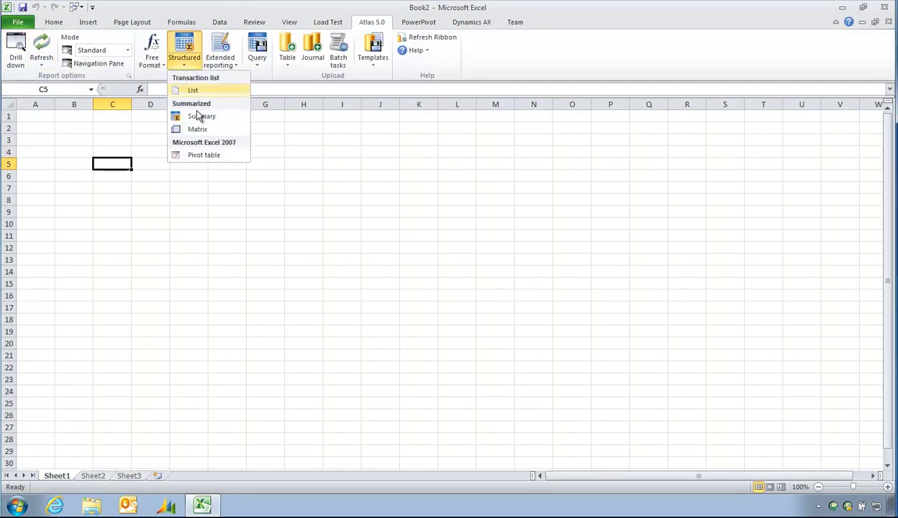
{"action": "left_click", "coordinate": [192, 113]}
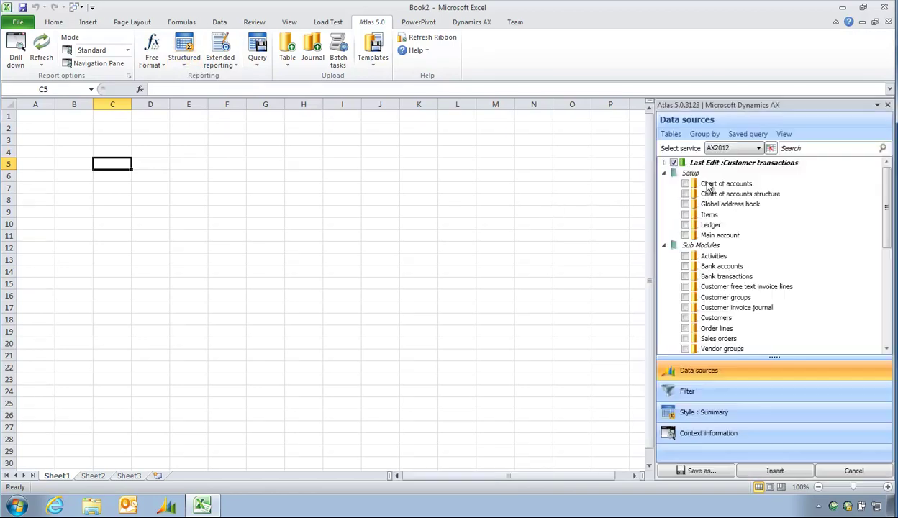
{"action": "left_click", "coordinate": [708, 163]}
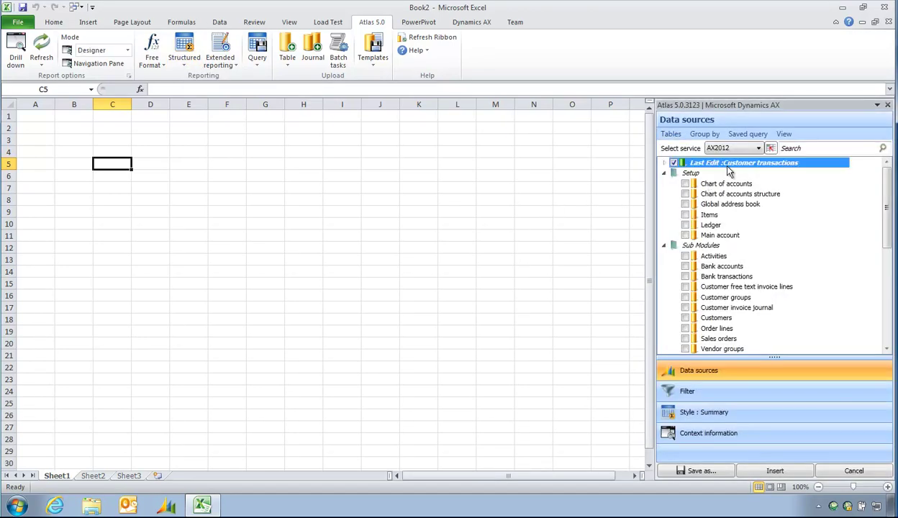
{"action": "left_click", "coordinate": [664, 164]}
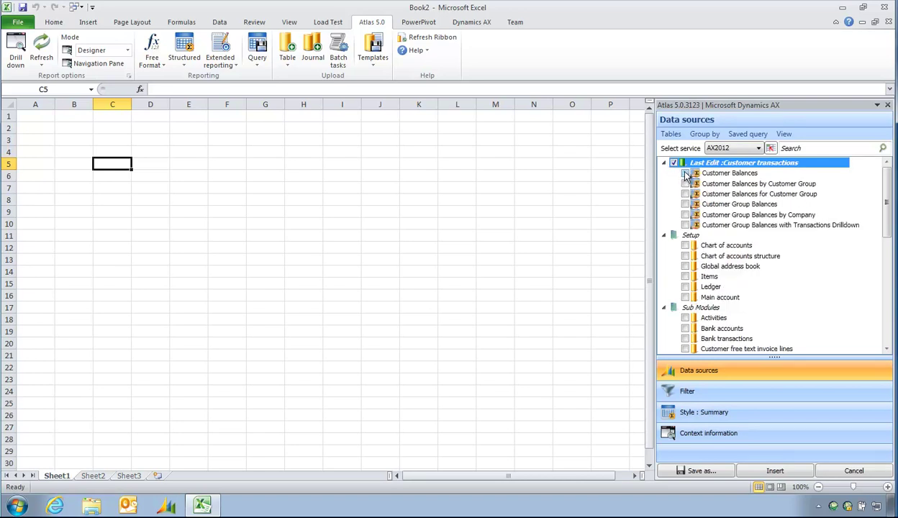
{"action": "left_click", "coordinate": [685, 173]}
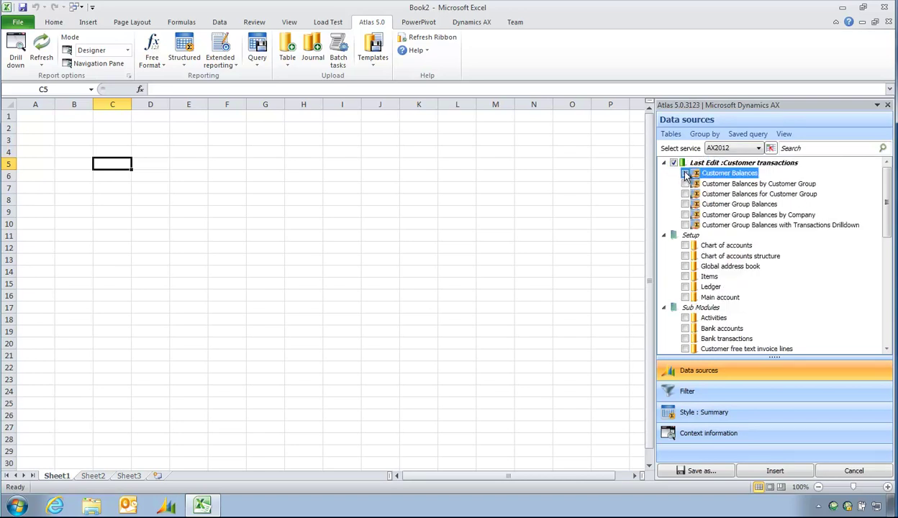
{"action": "left_click", "coordinate": [712, 391]}
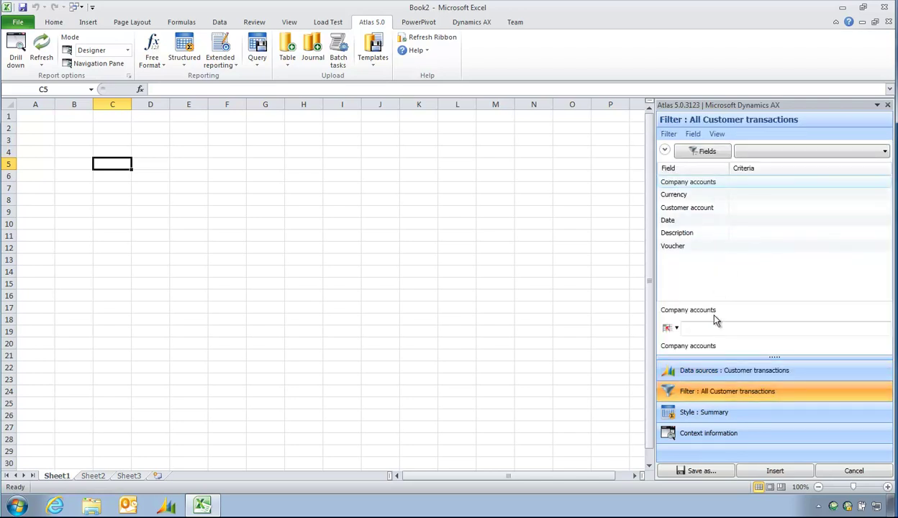
{"action": "left_click", "coordinate": [710, 412]}
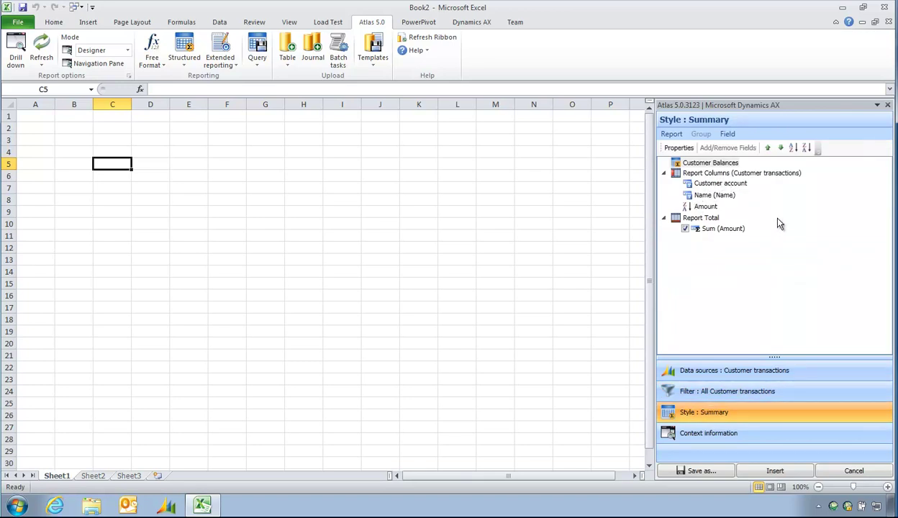
{"action": "left_click", "coordinate": [775, 470]}
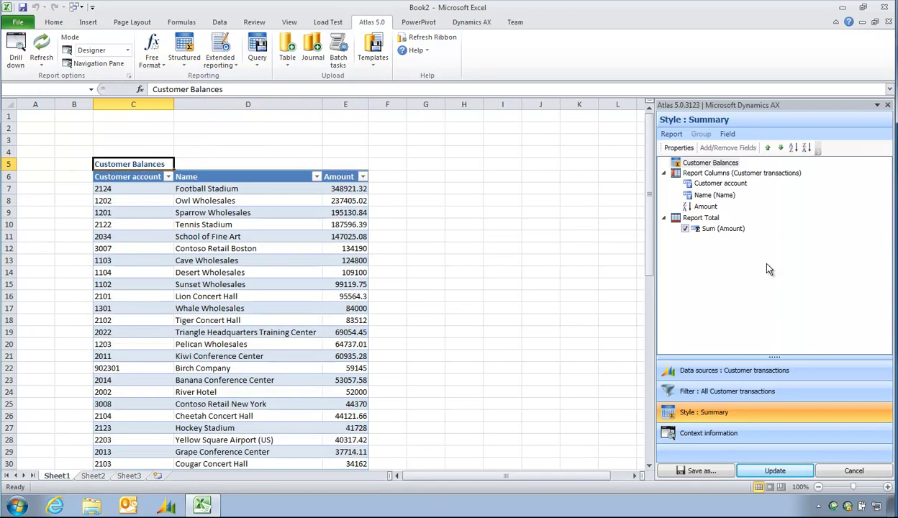
- Add the Customers fields Created time, Credit limit and Customer group to the report columns
{"action": "left_click", "coordinate": [149, 200]}
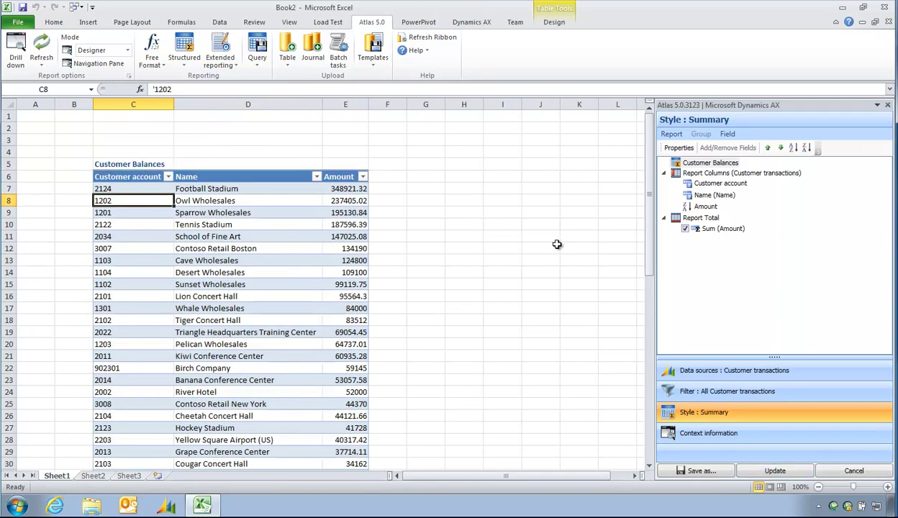
{"action": "left_click", "coordinate": [707, 173]}
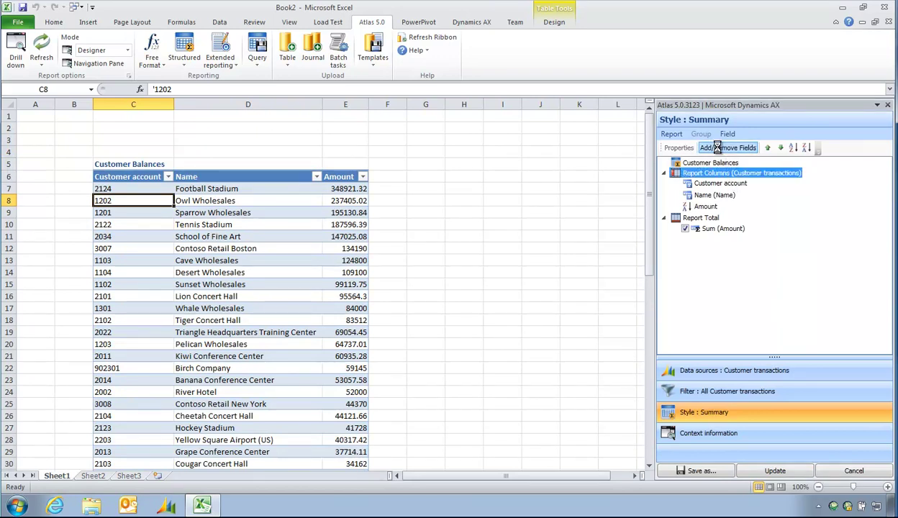
{"action": "left_click", "coordinate": [727, 148]}
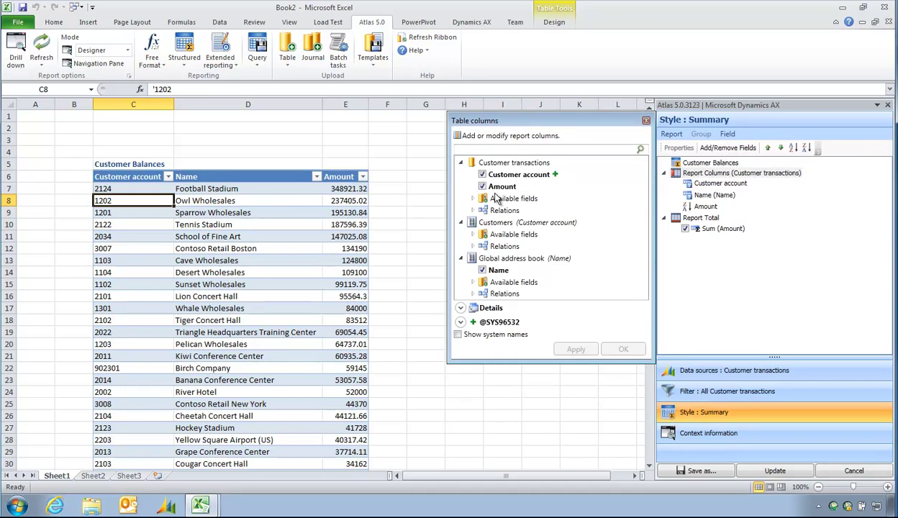
{"action": "left_click", "coordinate": [472, 234]}
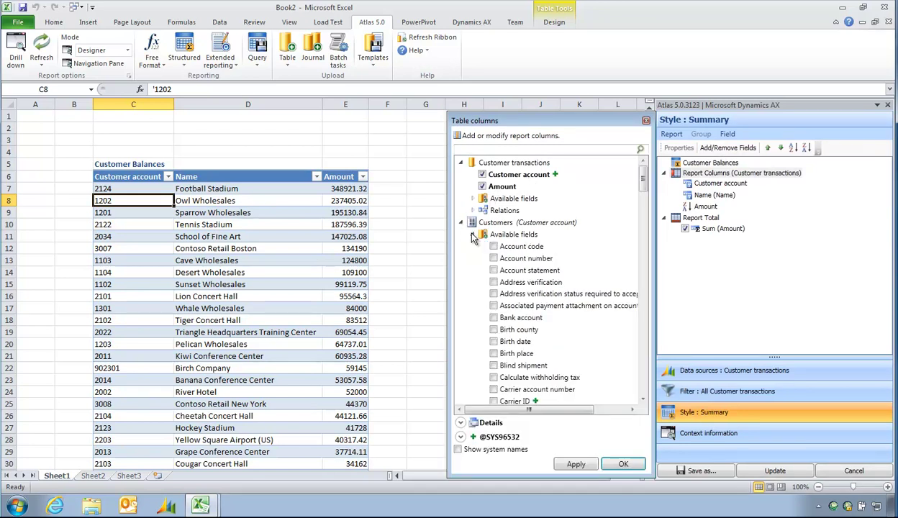
{"action": "scroll", "coordinate": [475, 306], "scroll_direction": "down", "scroll_amount": 2}
{"action": "scroll", "coordinate": [486, 318], "scroll_direction": "down", "scroll_amount": 2}
{"action": "scroll", "coordinate": [484, 331], "scroll_direction": "down", "scroll_amount": 2}
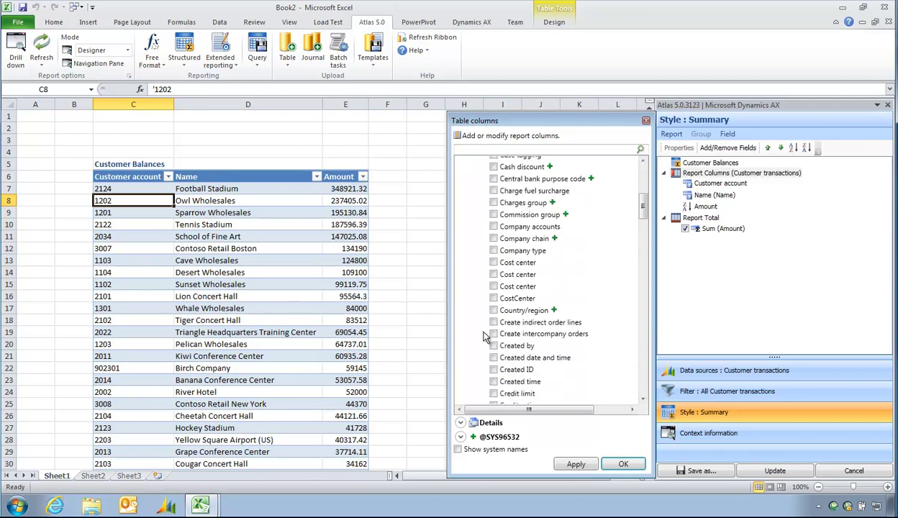
{"action": "scroll", "coordinate": [484, 335], "scroll_direction": "down", "scroll_amount": 2}
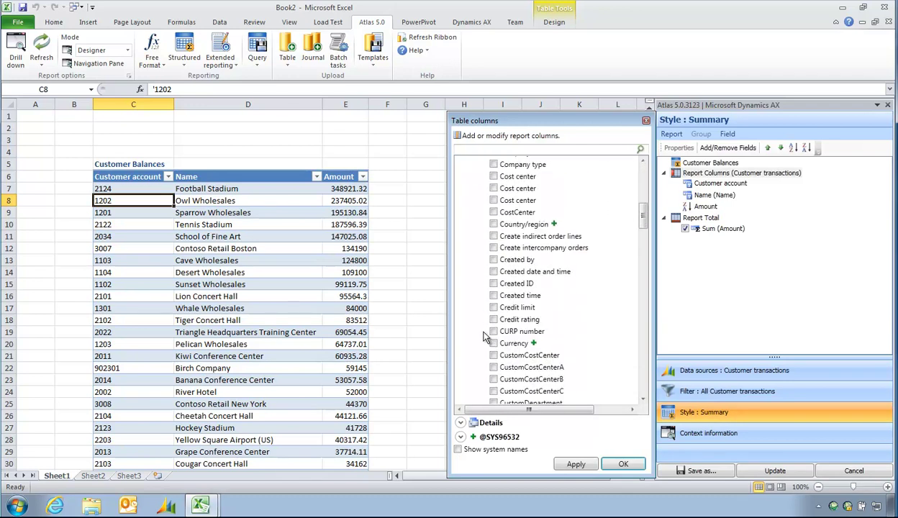
{"action": "left_click", "coordinate": [493, 294]}
{"action": "left_click", "coordinate": [493, 307]}
{"action": "scroll", "coordinate": [467, 310], "scroll_direction": "down", "scroll_amount": 2}
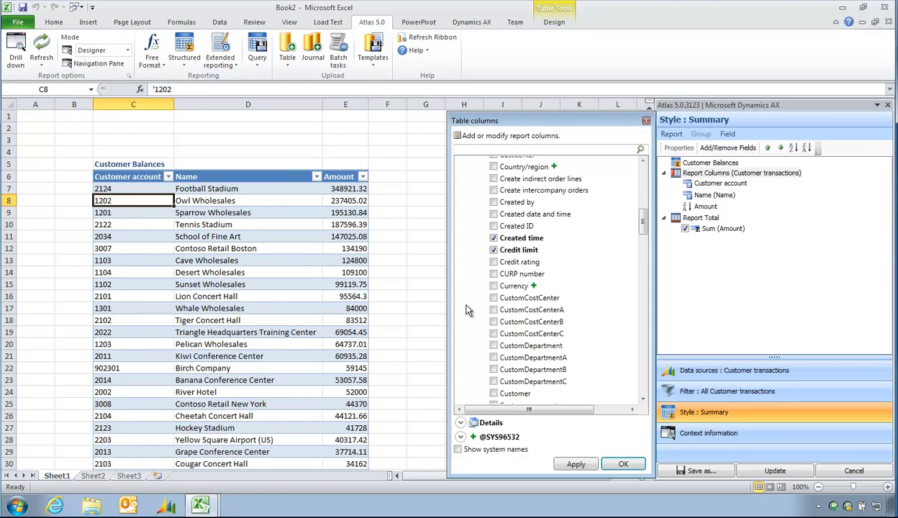
{"action": "scroll", "coordinate": [478, 316], "scroll_direction": "down", "scroll_amount": 3}
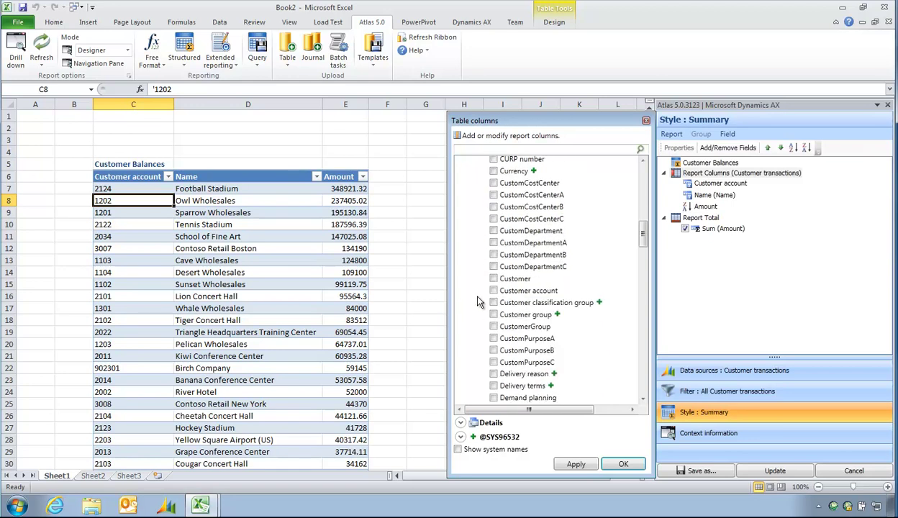
{"action": "left_click", "coordinate": [493, 315]}
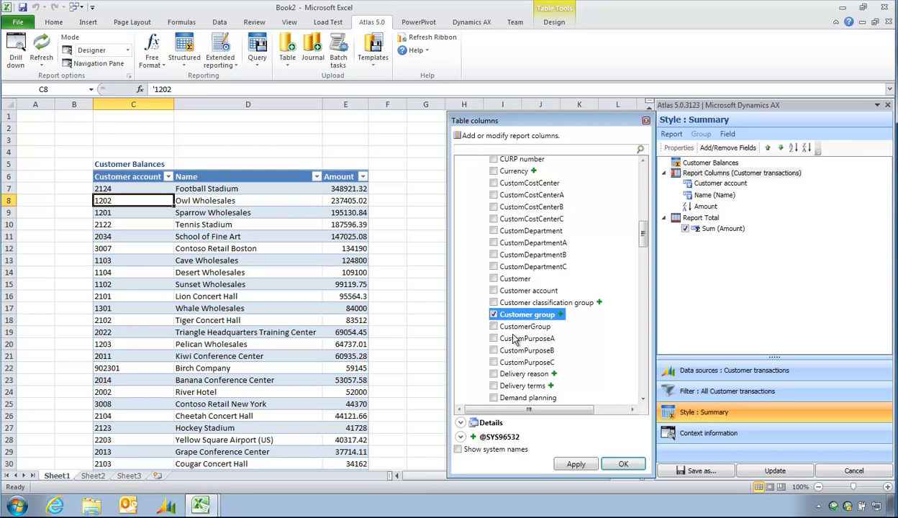
{"action": "left_click", "coordinate": [623, 465]}
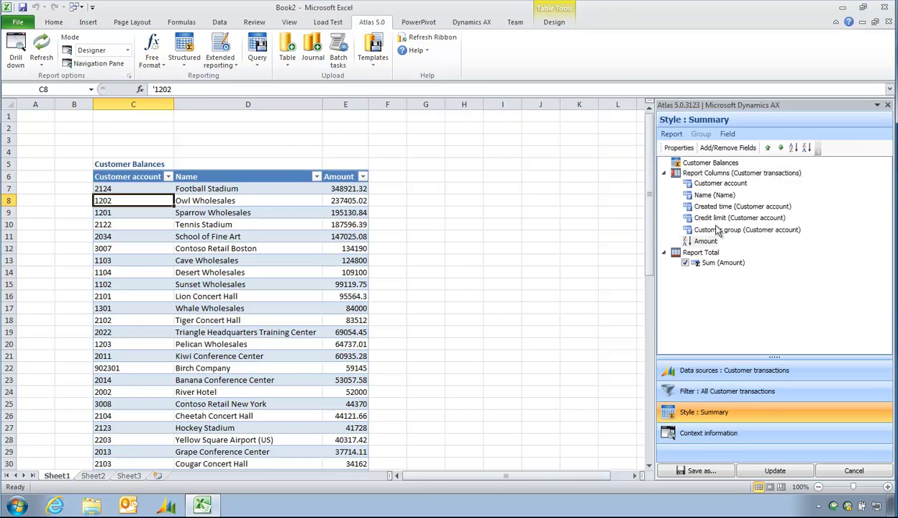
{"action": "left_click", "coordinate": [713, 231]}
- Group the report by Customer group and update the sheet
{"action": "right_click", "coordinate": [721, 231]}
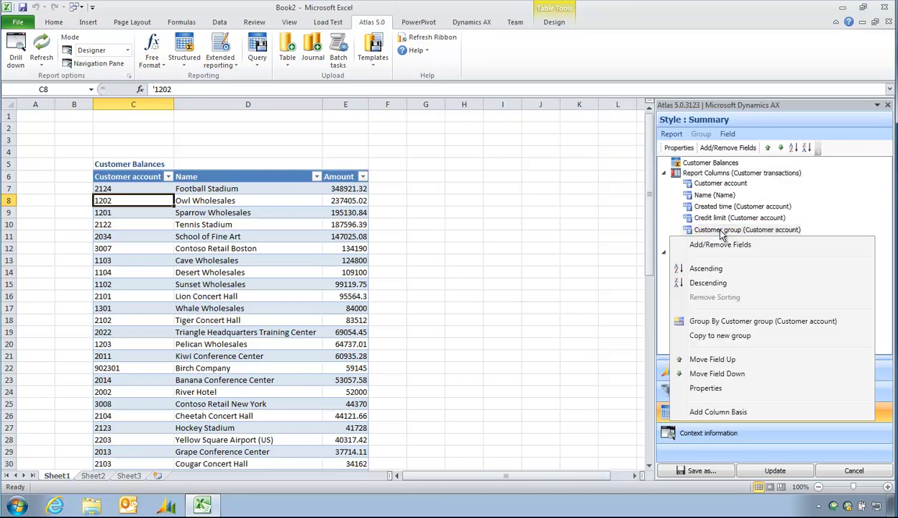
{"action": "left_click", "coordinate": [728, 323]}
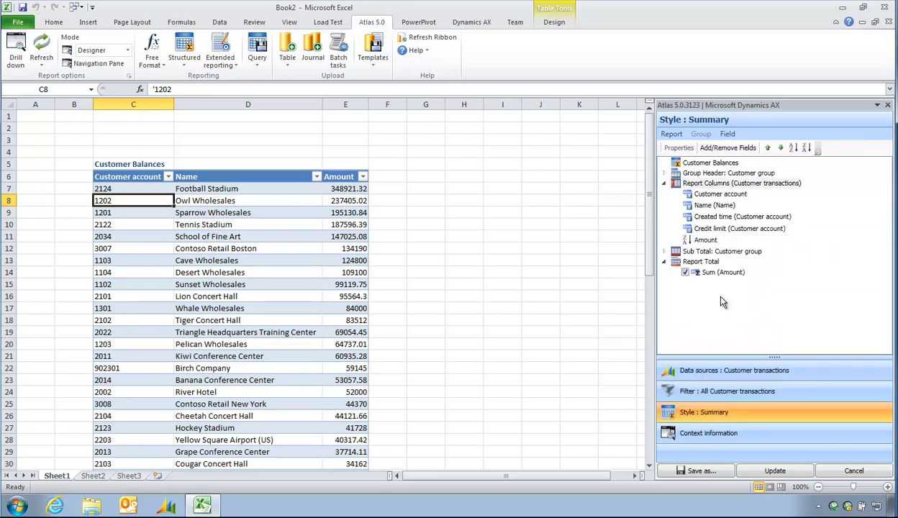
{"action": "left_click", "coordinate": [774, 471]}
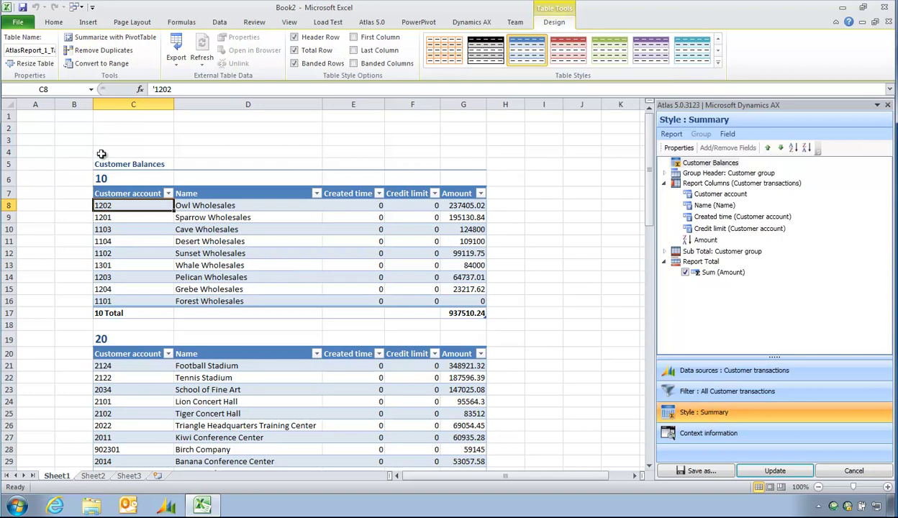
- Move the Customer group header back to report columns and update into one flat list
{"action": "left_click", "coordinate": [719, 174]}
{"action": "right_click", "coordinate": [719, 175]}
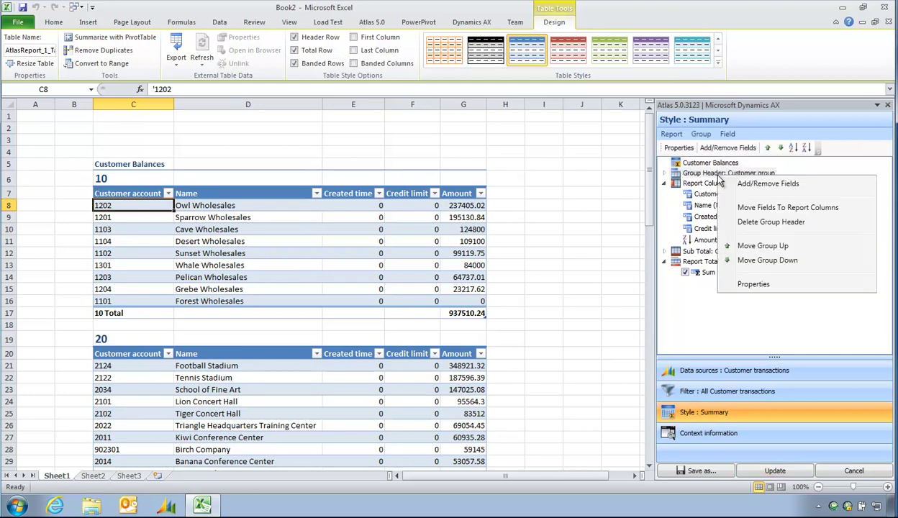
{"action": "left_click", "coordinate": [760, 210]}
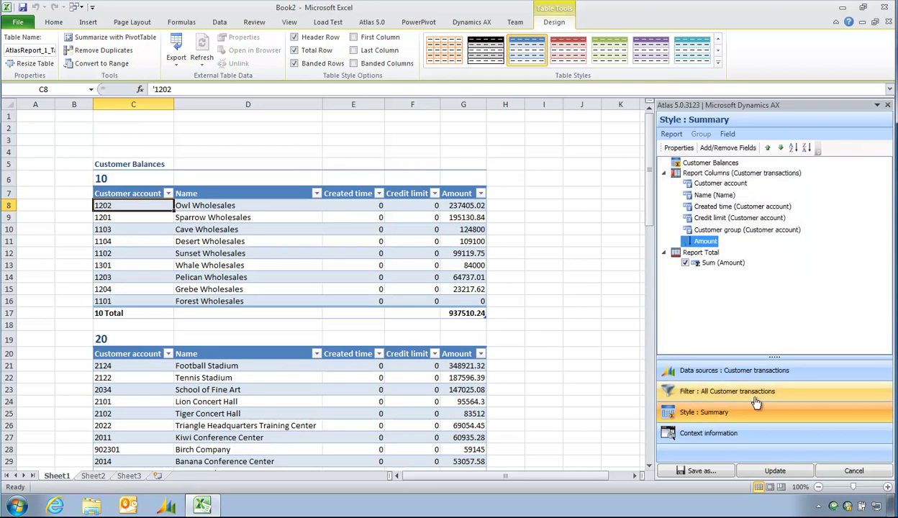
{"action": "left_click", "coordinate": [775, 471]}
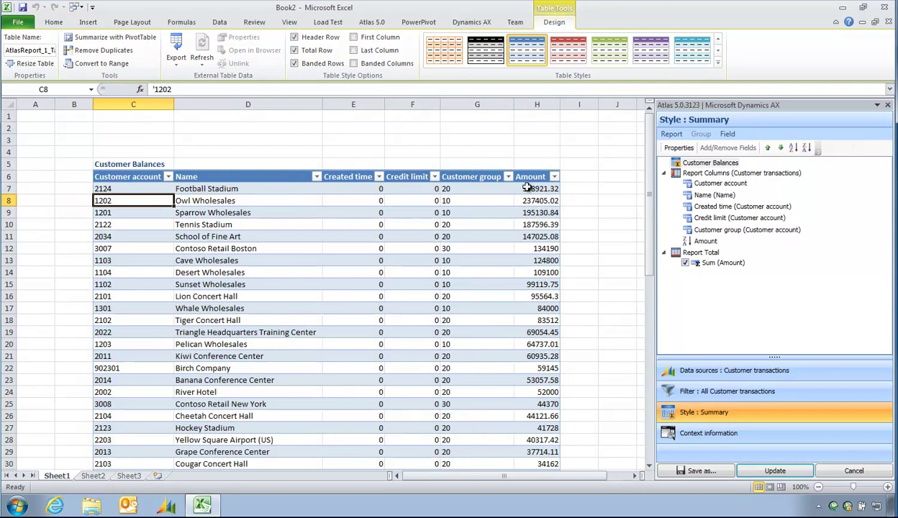
- Drill down on customer 2124's amount in H7, then close the drill-down window and Atlas panel
{"action": "left_click", "coordinate": [517, 186]}
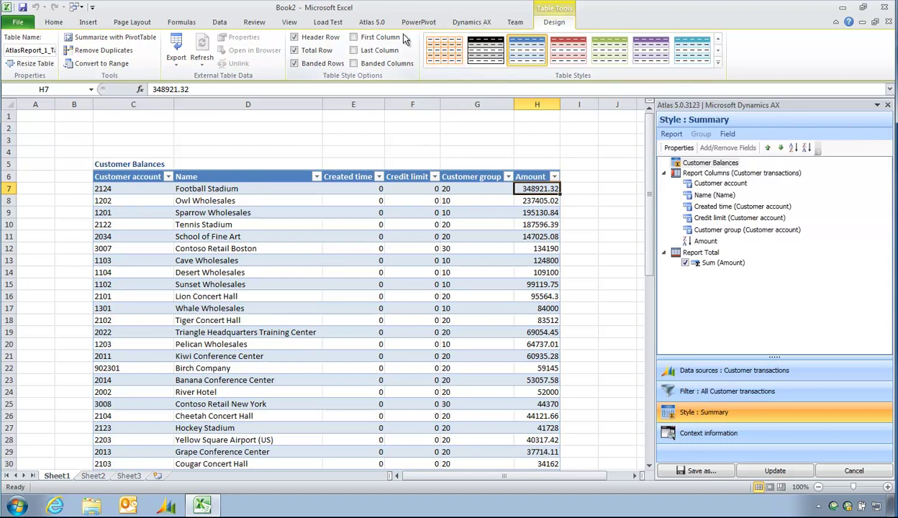
{"action": "left_click", "coordinate": [367, 24]}
{"action": "left_click", "coordinate": [16, 54]}
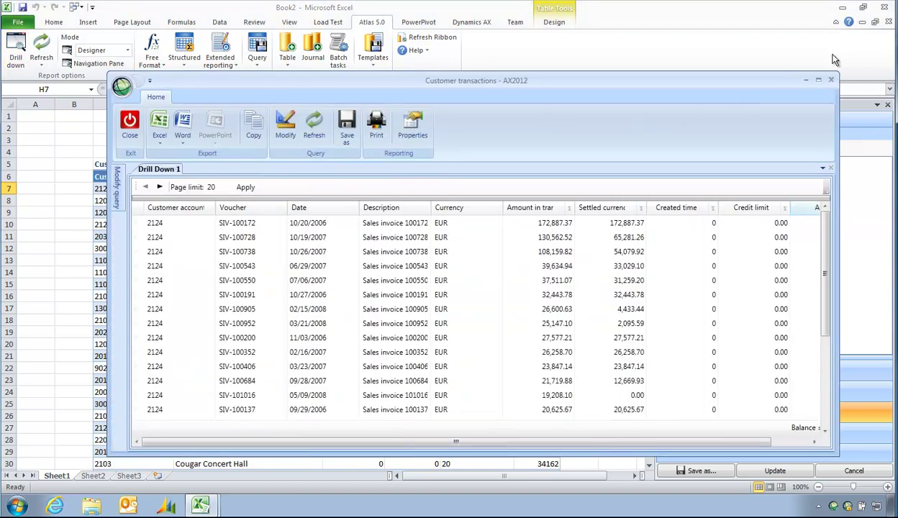
{"action": "left_click", "coordinate": [806, 80]}
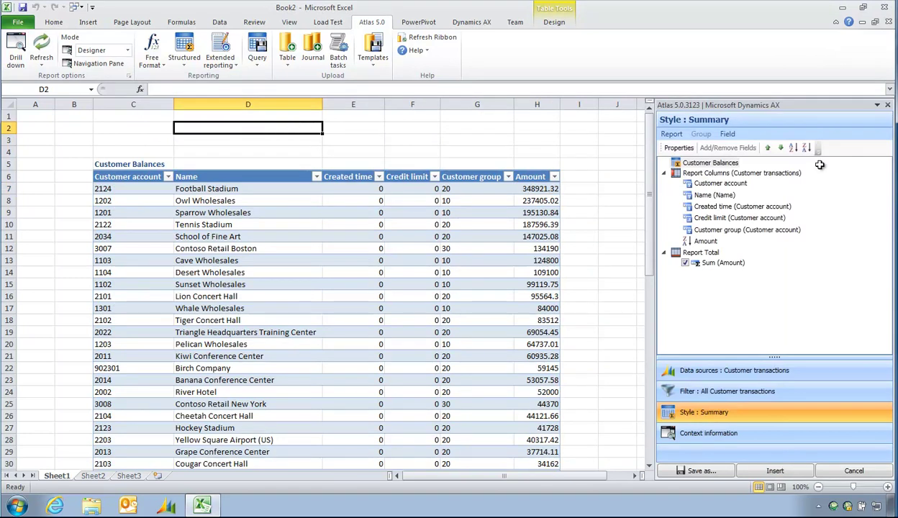
{"action": "left_click", "coordinate": [887, 105]}
{"action": "left_click", "coordinate": [690, 128]}
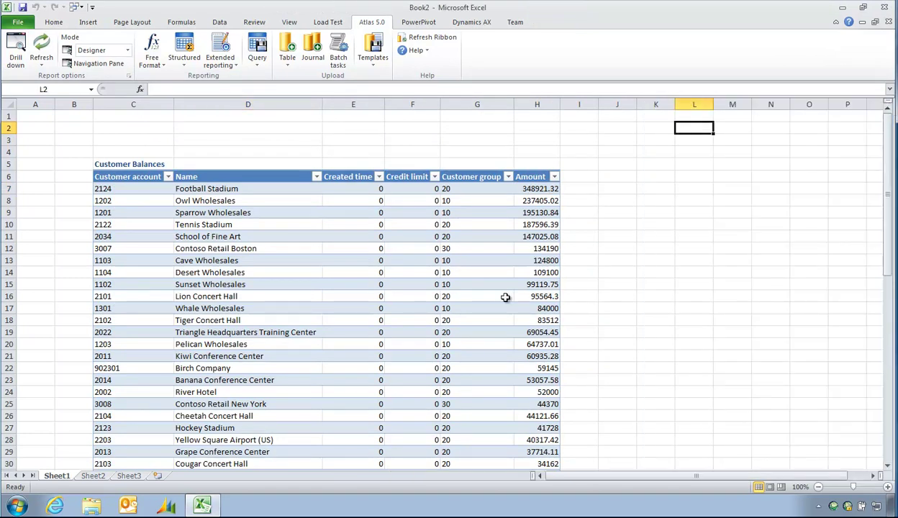